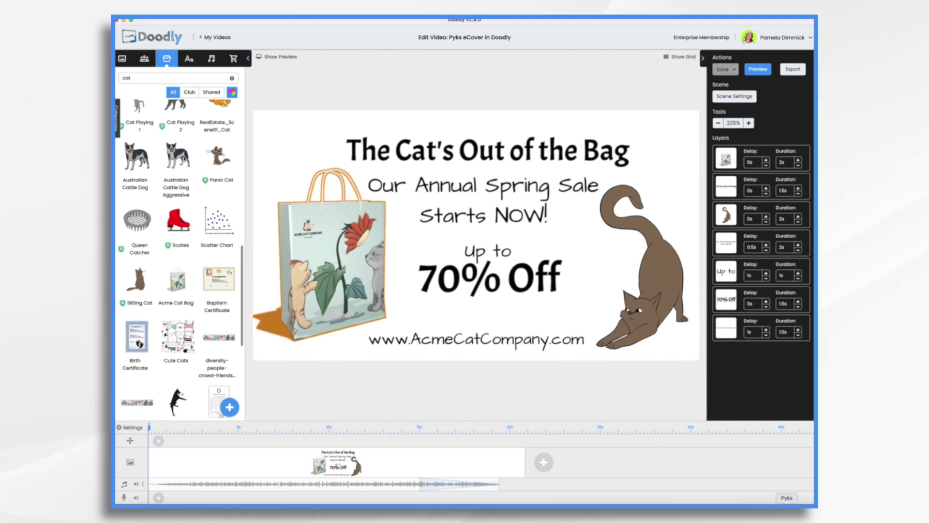
# Bring up the finished cat bag project and tip the 3D bag to show its bottom.
pyautogui.click(786, 504)
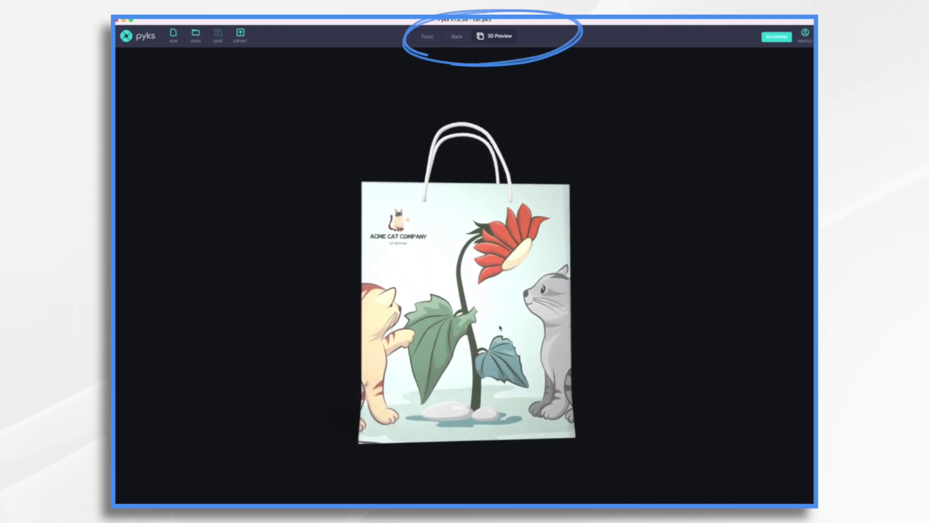
pyautogui.moveTo(637, 324); pyautogui.dragTo(528, 293)
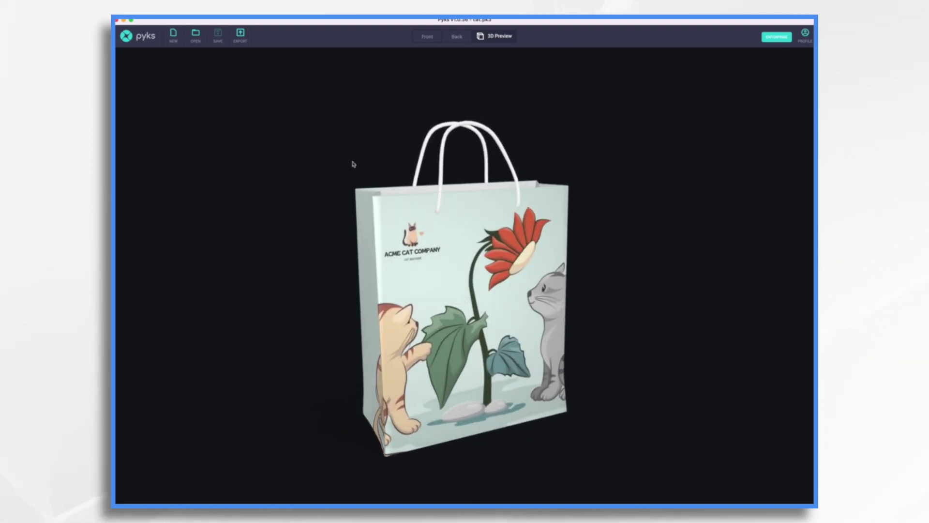
# Begin a new design and confirm it as an eCover.
pyautogui.click(174, 36)
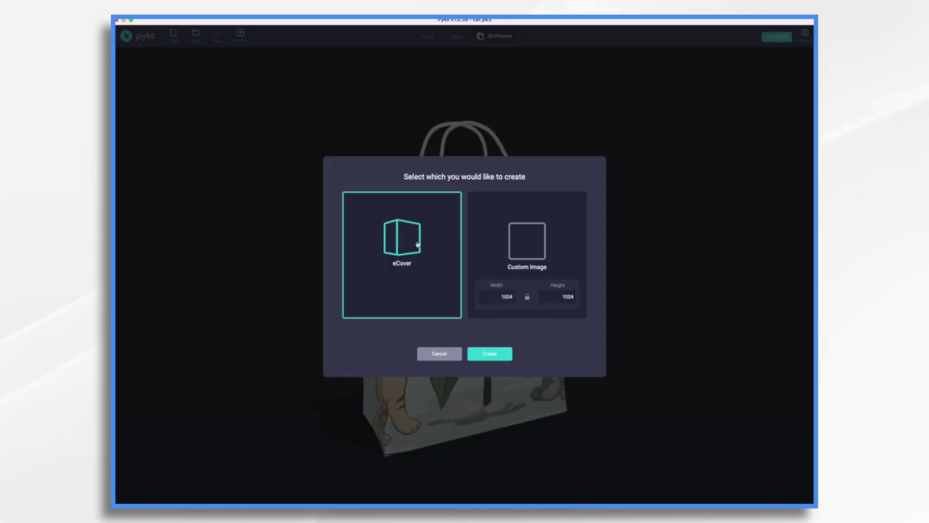
pyautogui.click(497, 358)
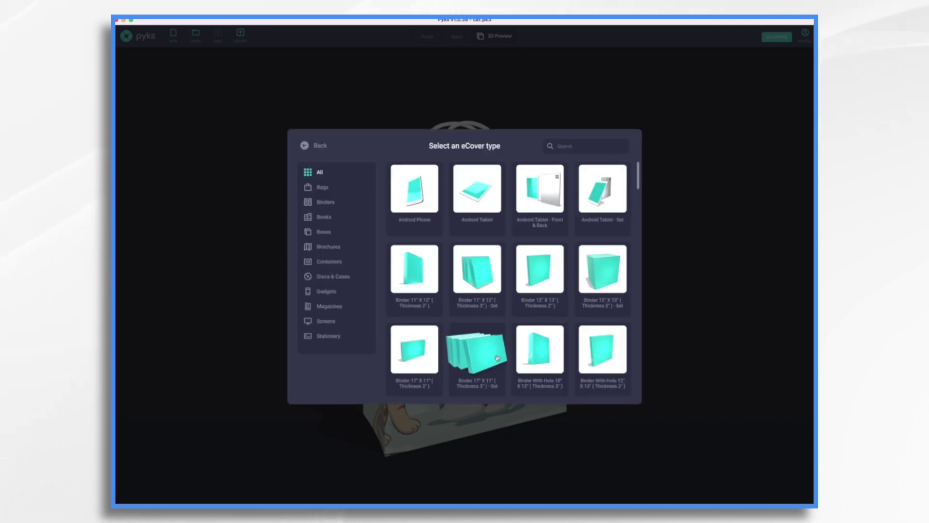
pyautogui.scroll(-3, 488, 320)
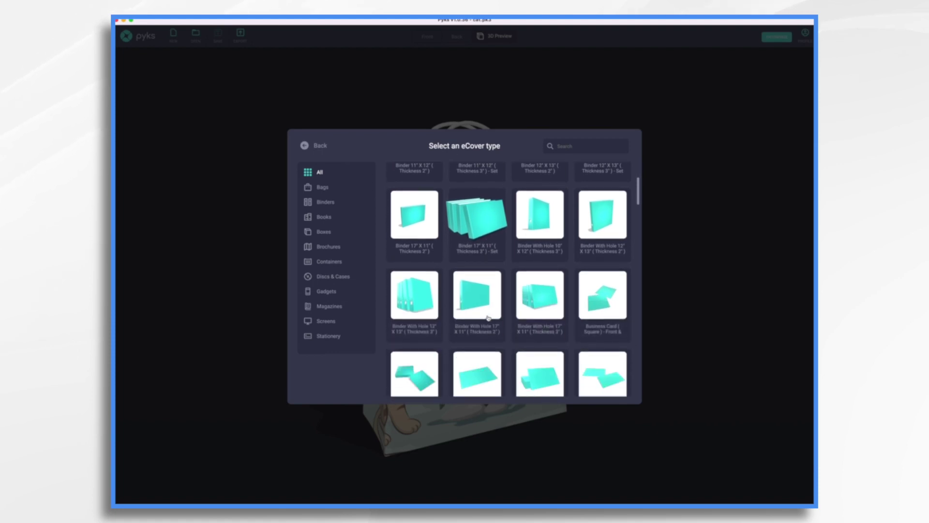
pyautogui.scroll(-3, 488, 319)
pyautogui.scroll(5, 484, 290)
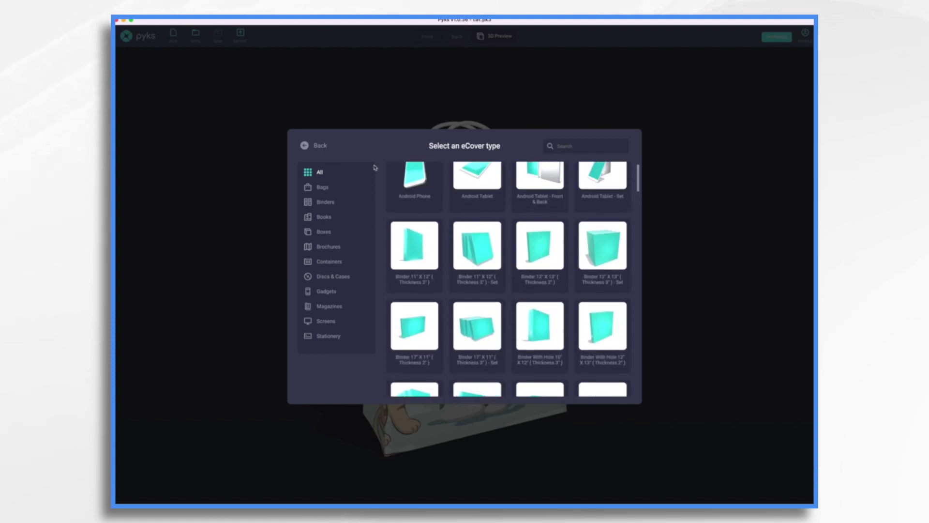
# Browse each eCover category from Bags to Stationery, then choose Bags > Paper Bag (Type 5).
pyautogui.click(322, 188)
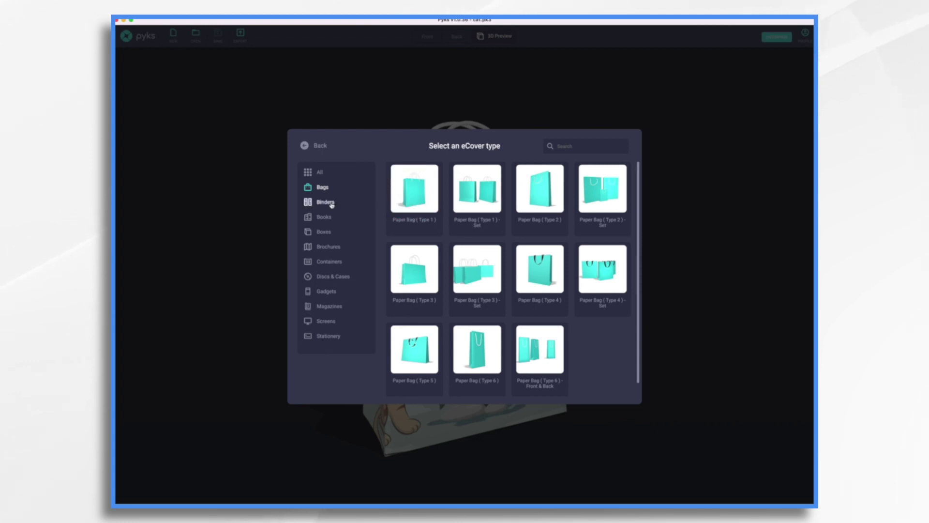
pyautogui.click(330, 203)
pyautogui.click(325, 216)
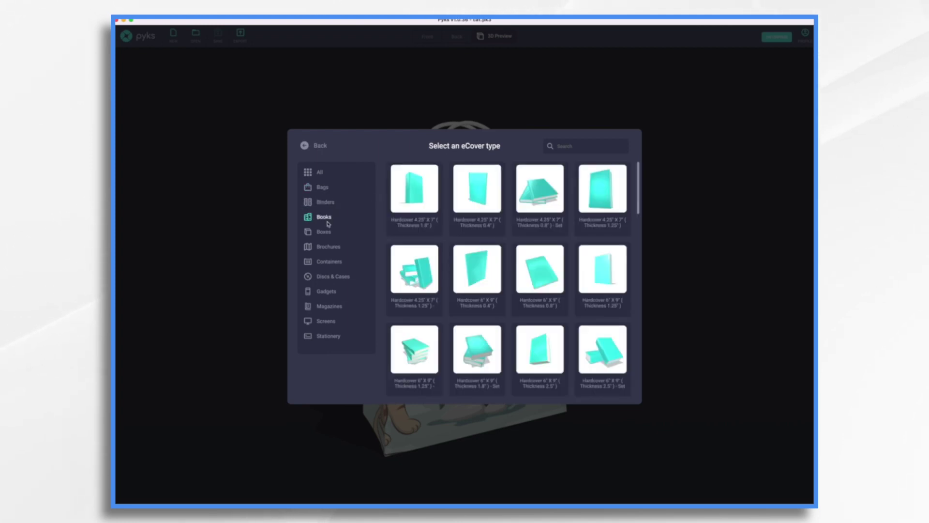
pyautogui.click(327, 232)
pyautogui.click(328, 247)
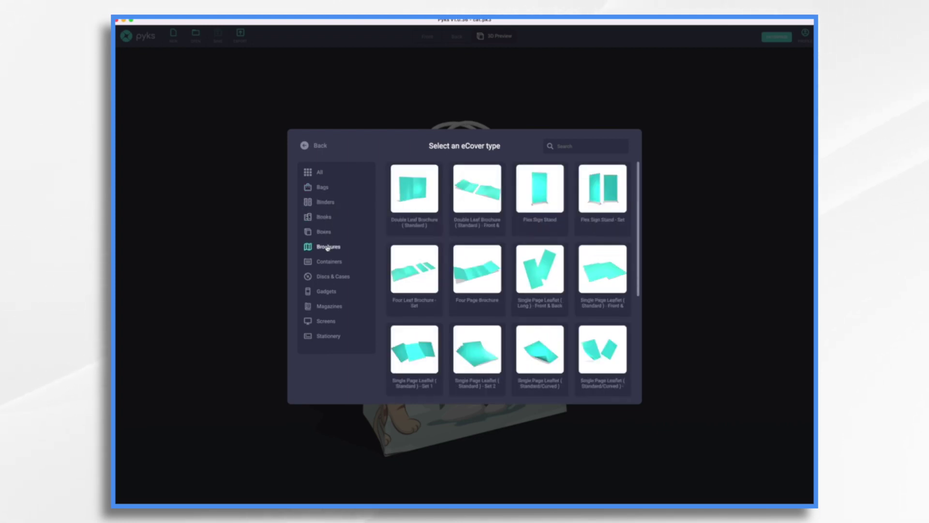
pyautogui.click(327, 264)
pyautogui.click(327, 279)
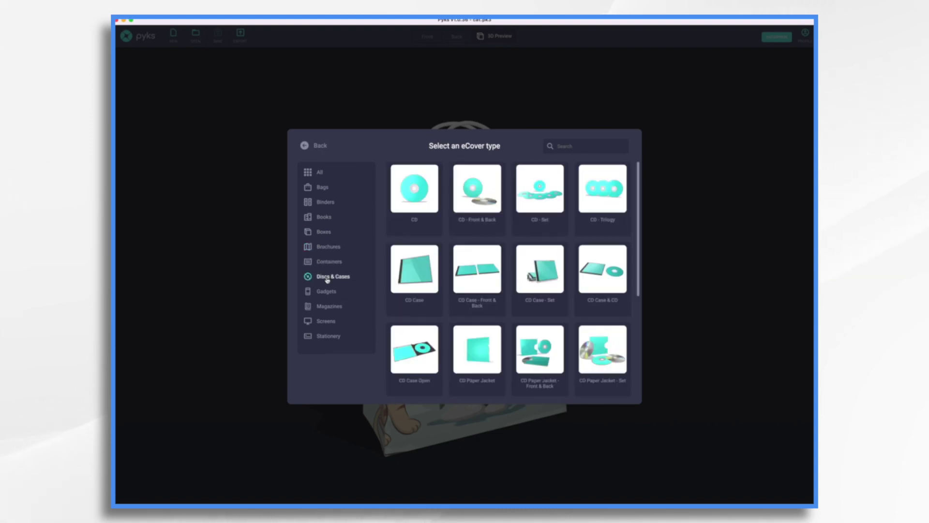
pyautogui.click(327, 293)
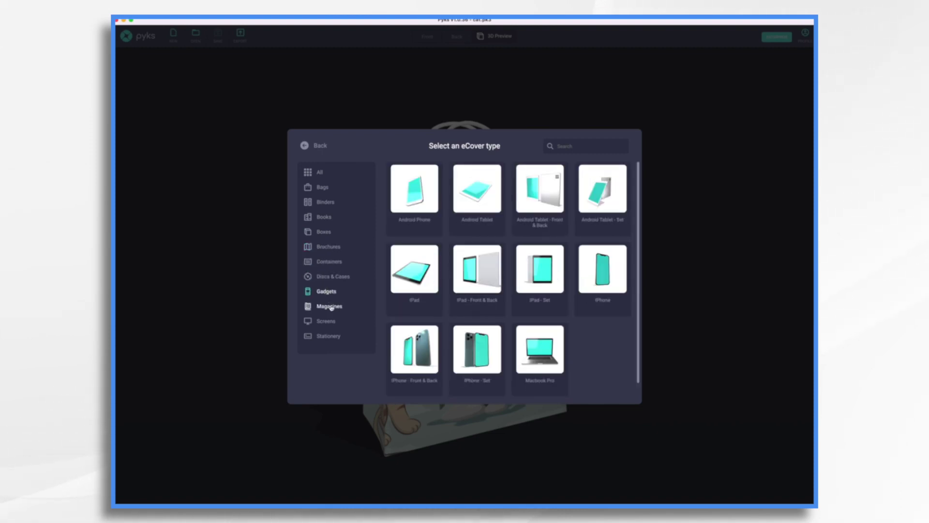
pyautogui.click(332, 308)
pyautogui.click(333, 322)
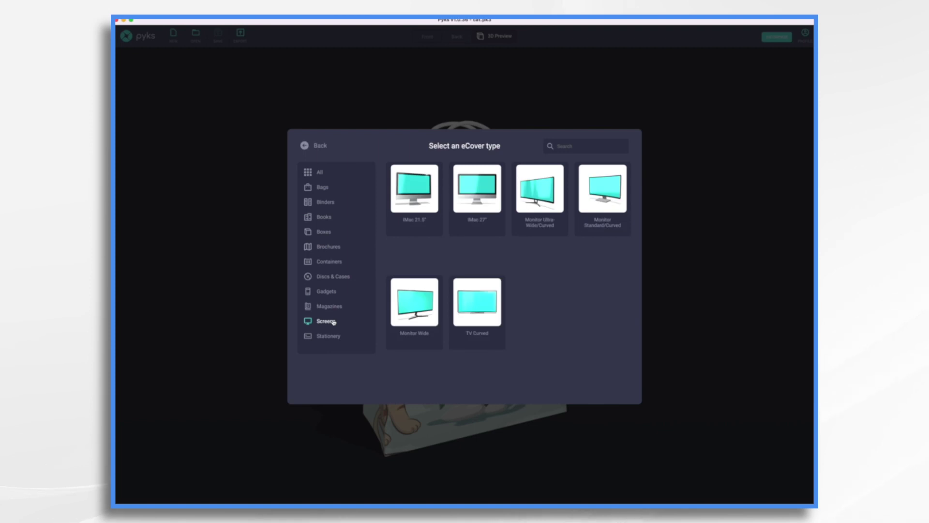
pyautogui.click(327, 336)
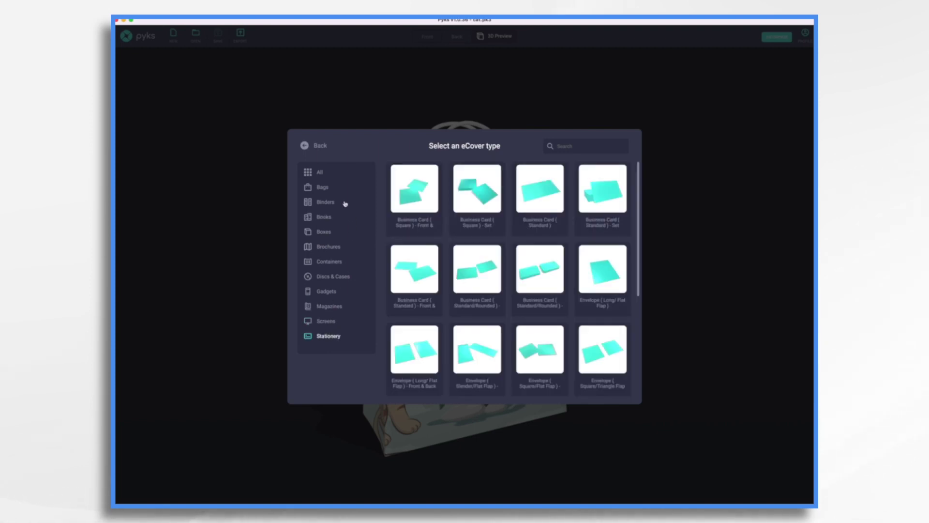
pyautogui.click(323, 188)
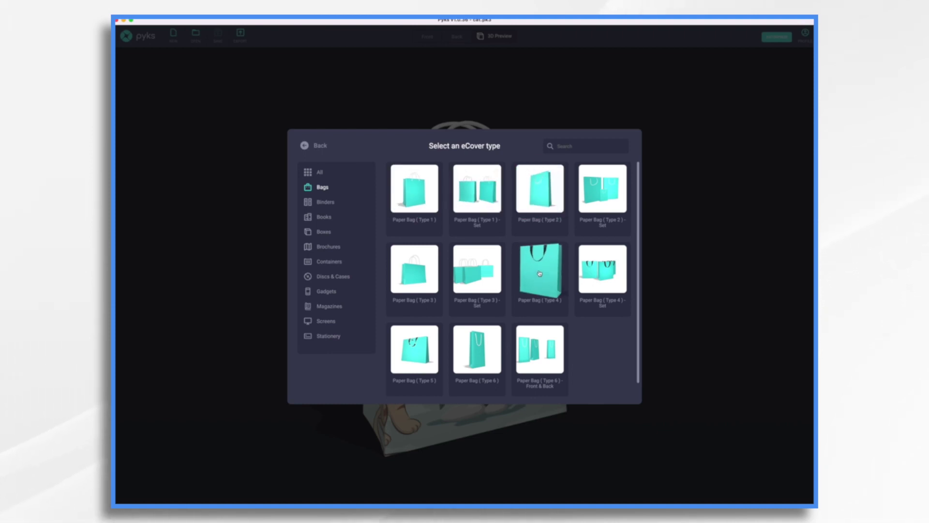
pyautogui.click(413, 365)
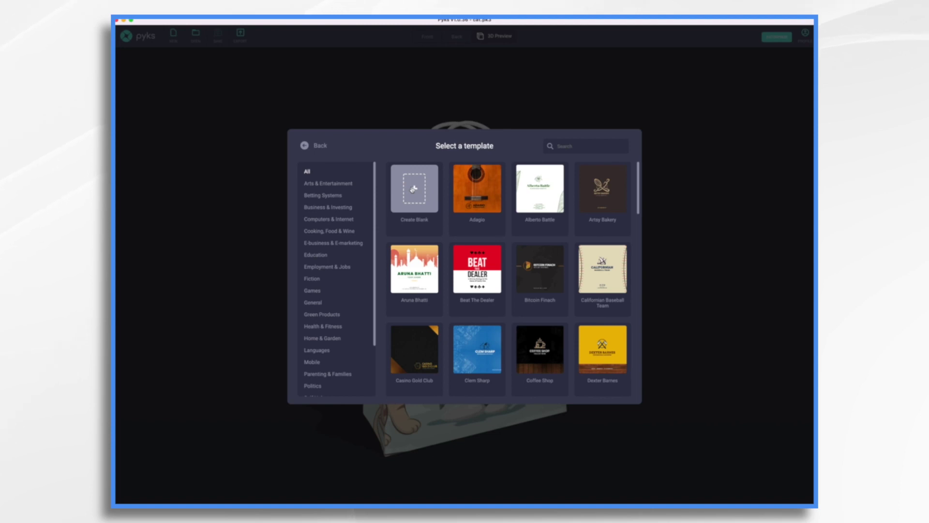
# Look through the paper bag templates and load the Elepharty baby shower design.
pyautogui.scroll(-10, 551, 299)
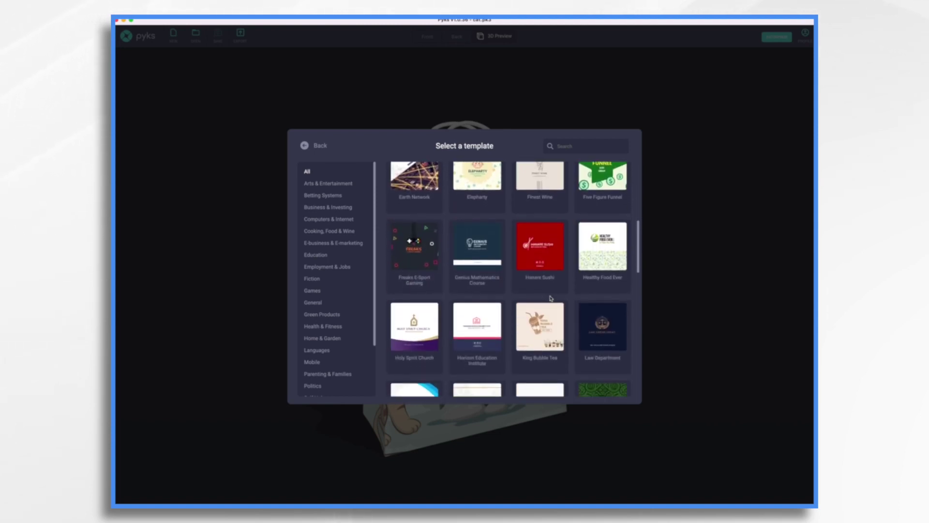
pyautogui.scroll(-3, 551, 299)
pyautogui.scroll(5, 551, 298)
pyautogui.scroll(1, 550, 299)
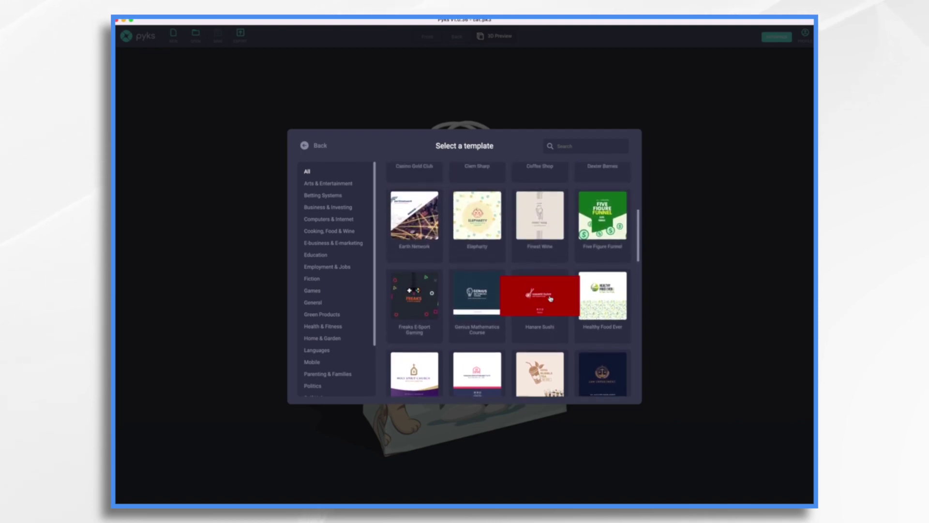
pyautogui.click(493, 228)
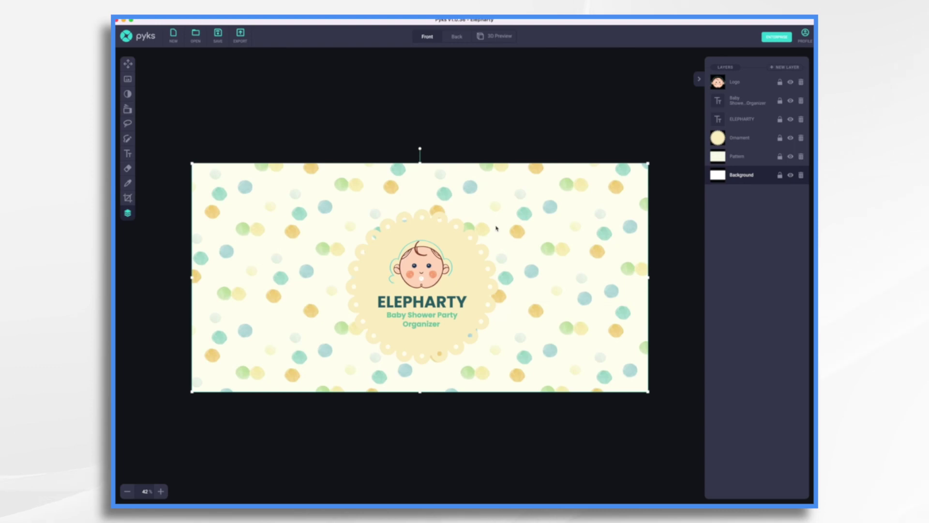
pyautogui.click(456, 37)
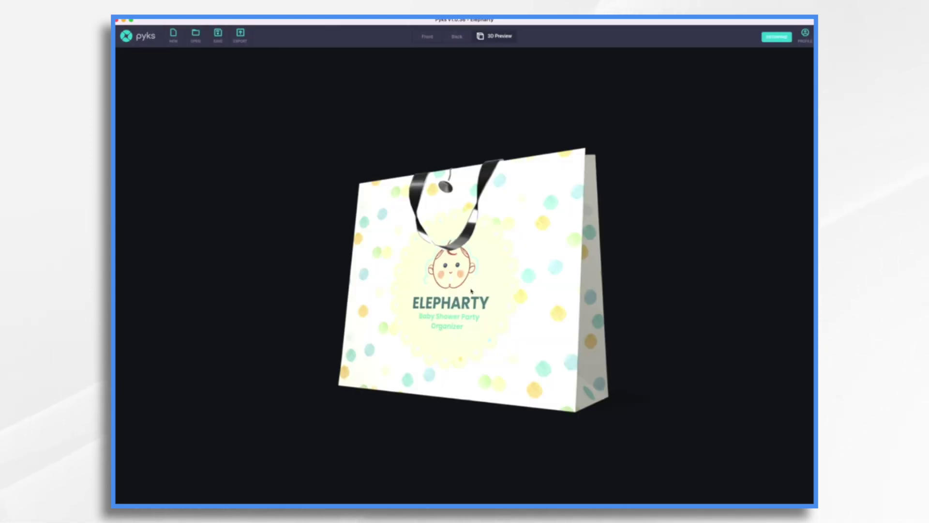
pyautogui.moveTo(471, 291); pyautogui.dragTo(509, 302)
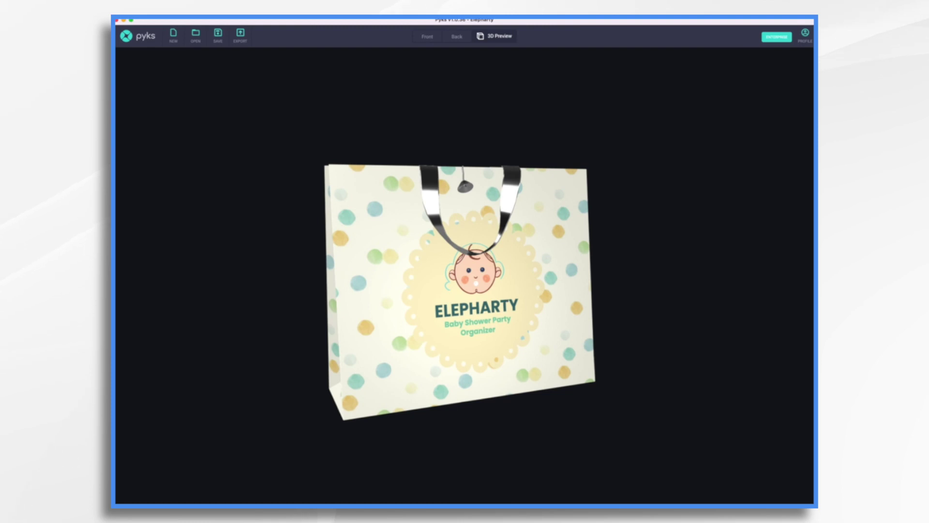
pyautogui.click(428, 38)
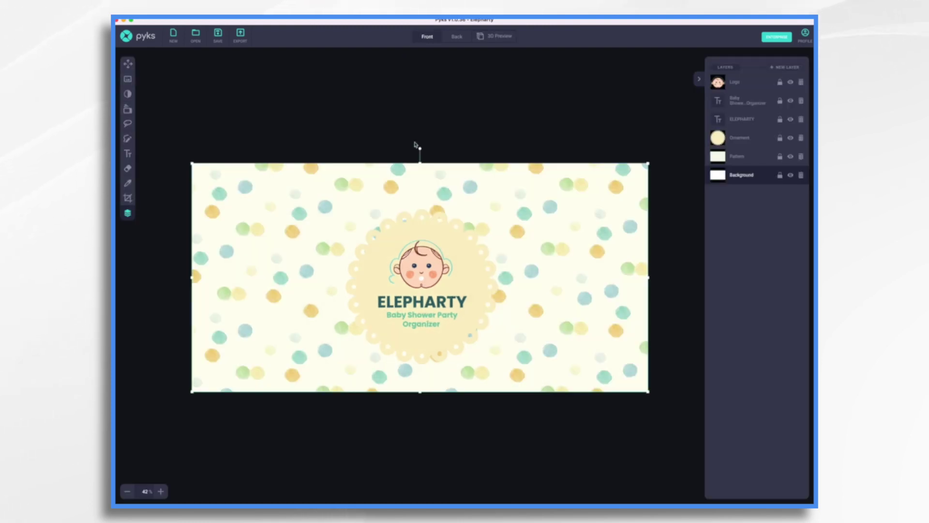
# Delete the baby face logo, Baby Shower Party Organizer text and ELEPHARTY heading layers.
pyautogui.click(471, 274)
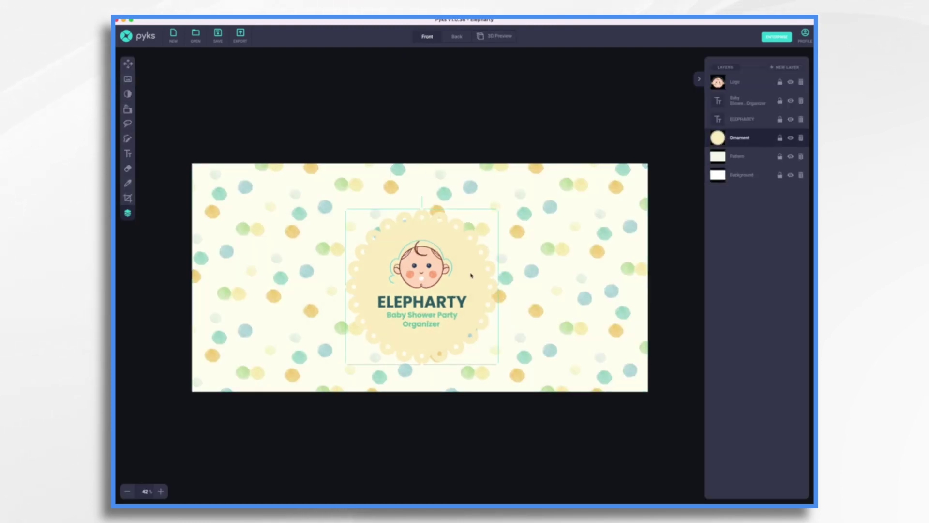
pyautogui.click(424, 274)
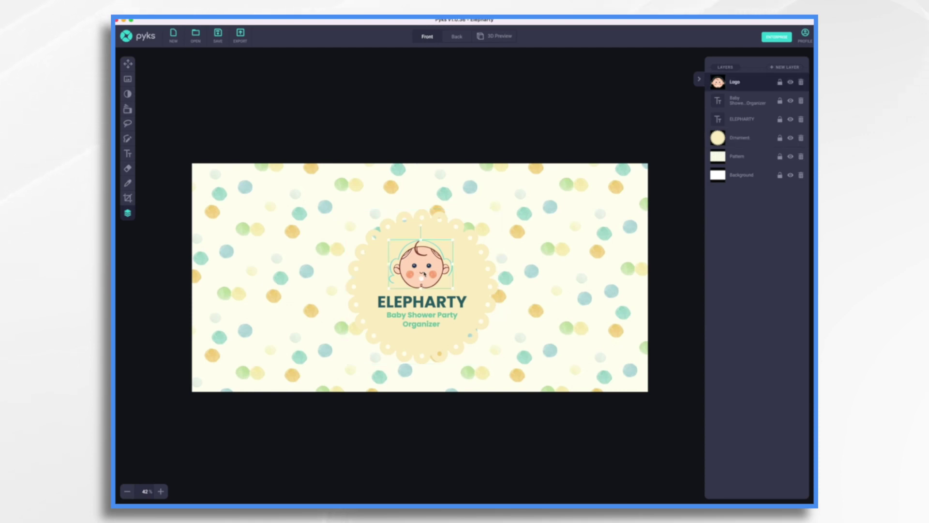
pyautogui.click(802, 83)
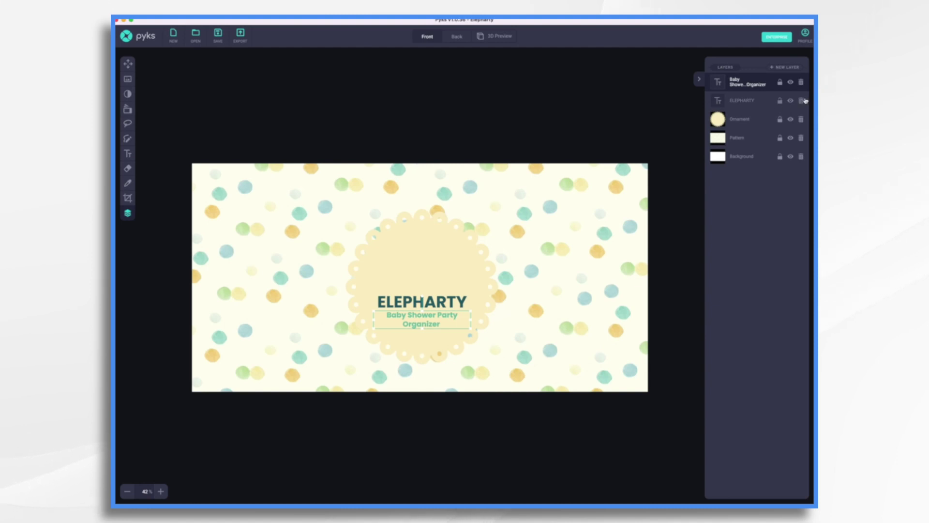
pyautogui.click(801, 82)
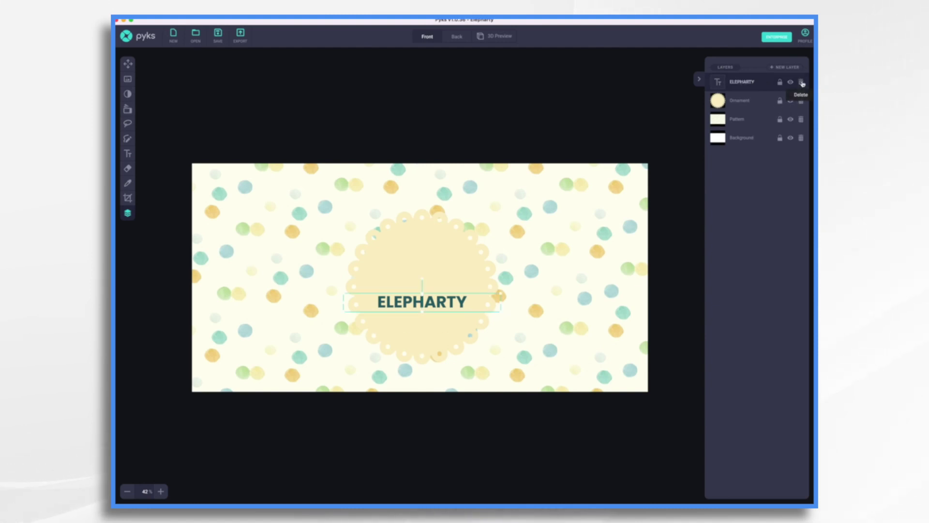
pyautogui.click(802, 82)
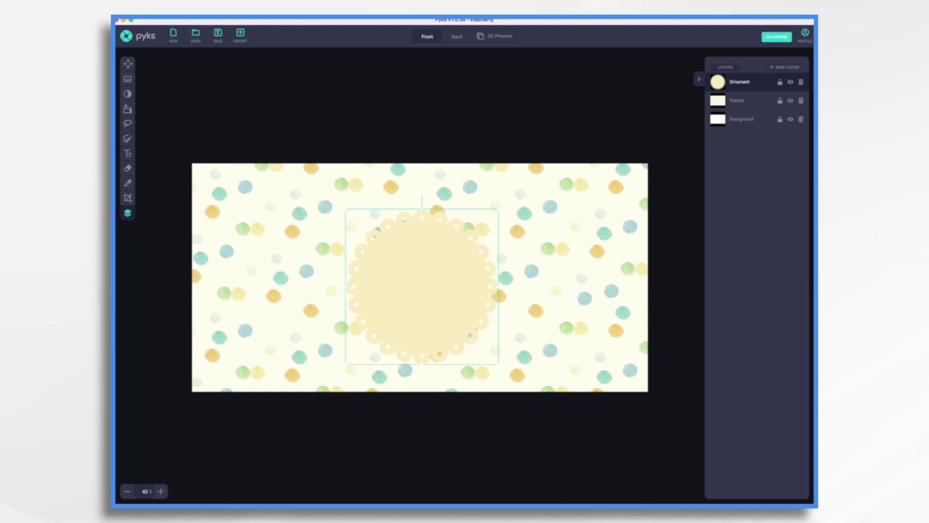
pyautogui.press('super+Tab')
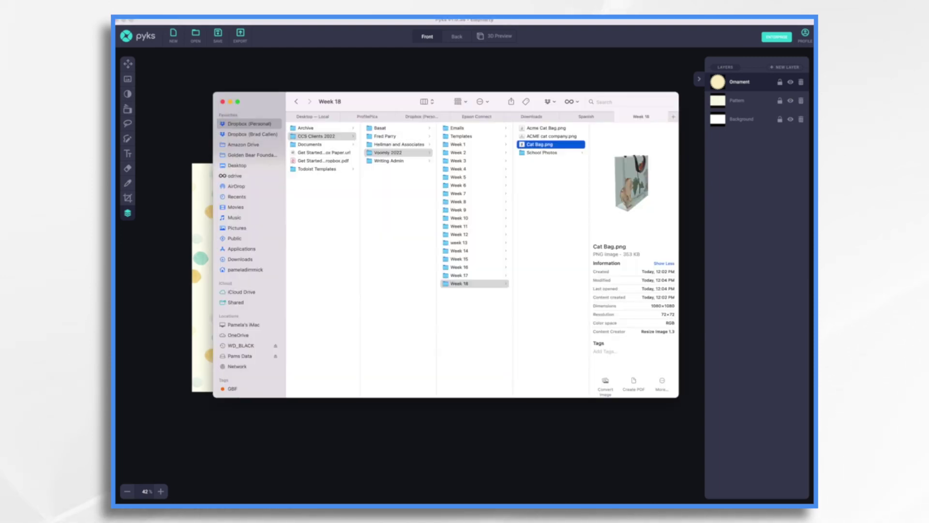
# Drag ACME cat company.png from the Week 18 folder onto the ornament and preview in 3D.
pyautogui.click(556, 129)
pyautogui.click(558, 137)
pyautogui.moveTo(559, 137); pyautogui.dragTo(443, 278)
pyautogui.press('super+Tab')
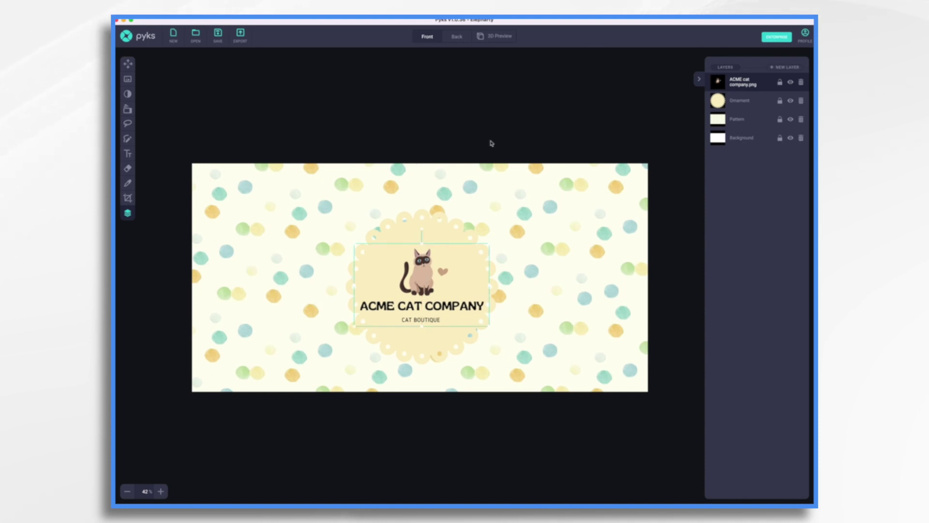
pyautogui.click(498, 37)
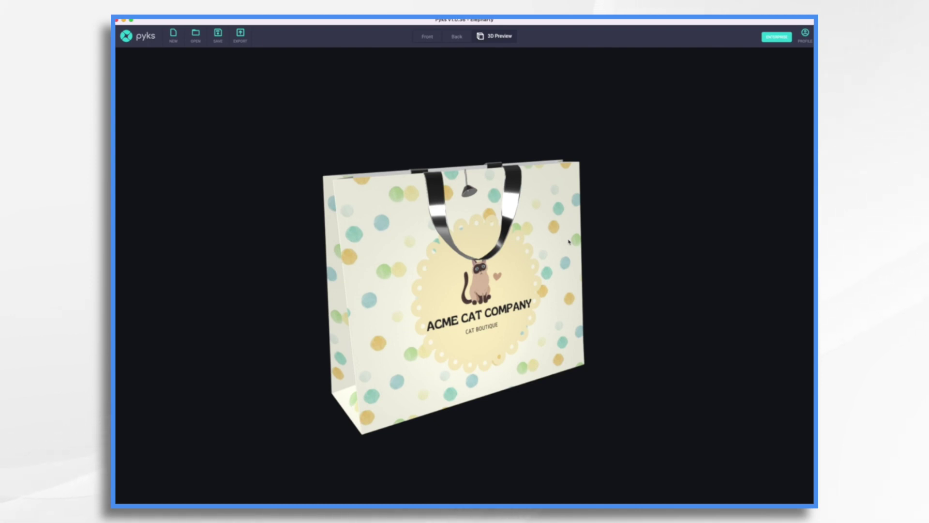
# Leave the Acme Cat Company bag mockup for the new-design chooser with eCover selected.
pyautogui.click(172, 36)
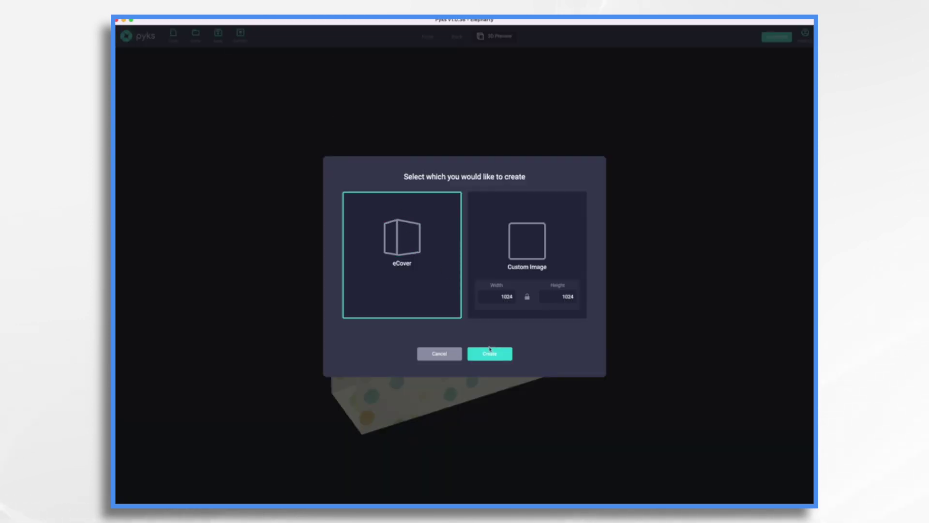
# Create a blank Paper Bag (Type 5) eCover, discarding the previous bag's unsaved changes.
pyautogui.click(501, 358)
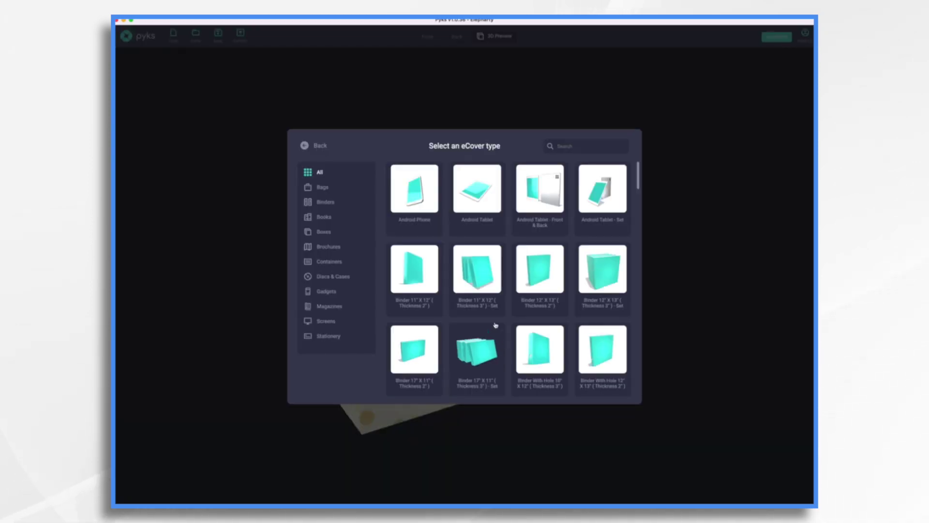
pyautogui.click(324, 187)
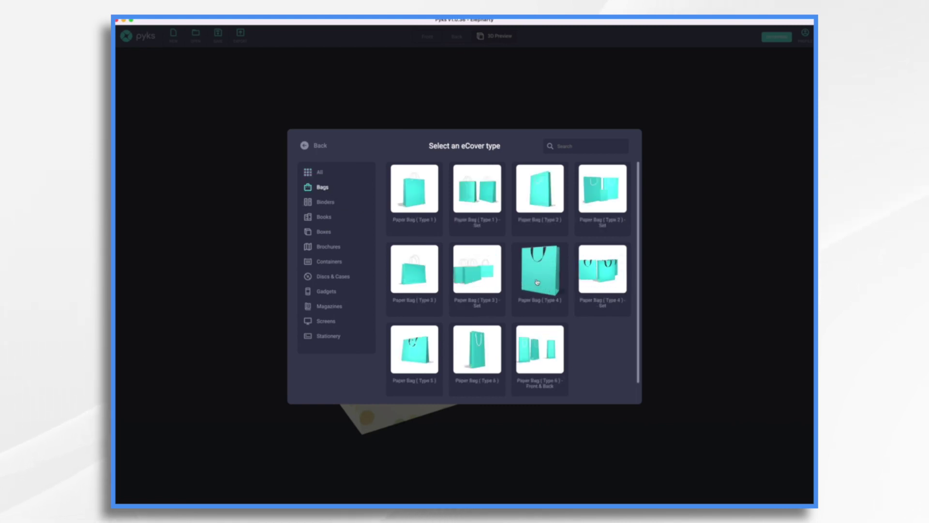
pyautogui.click(419, 353)
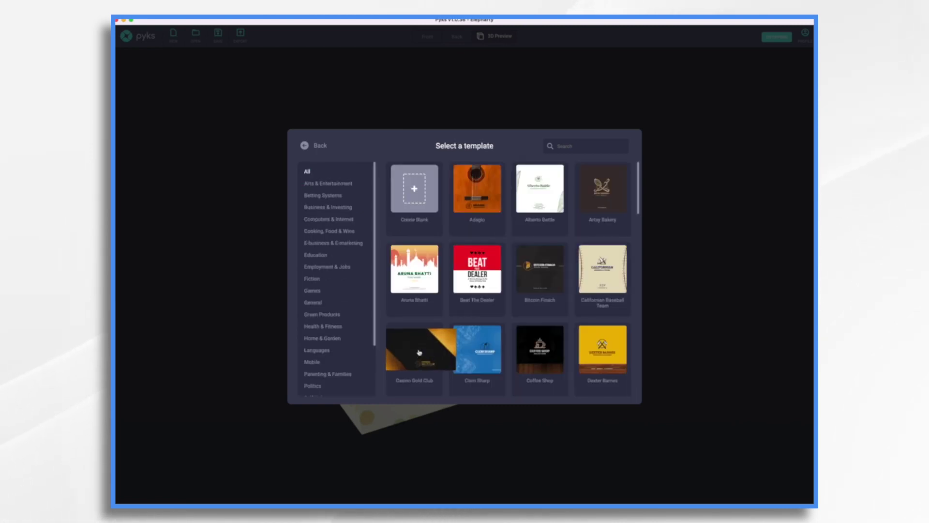
pyautogui.click(419, 201)
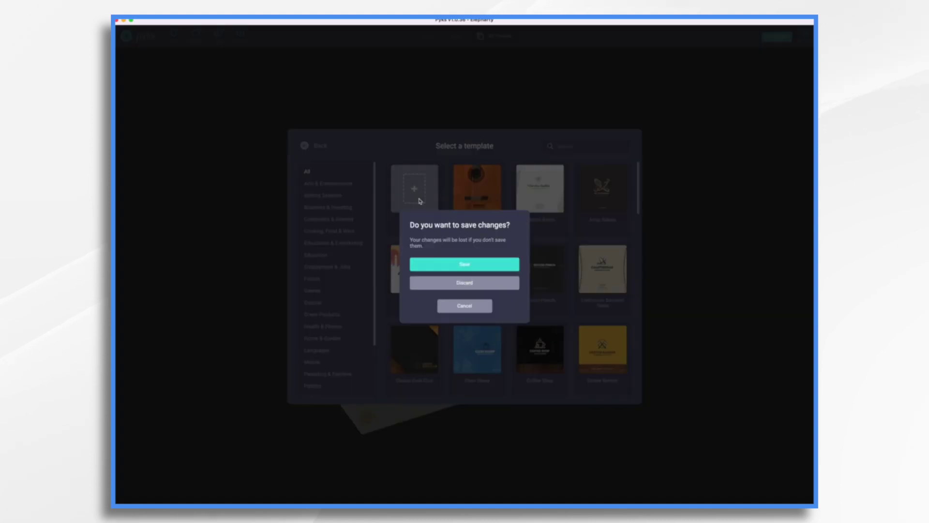
pyautogui.click(476, 287)
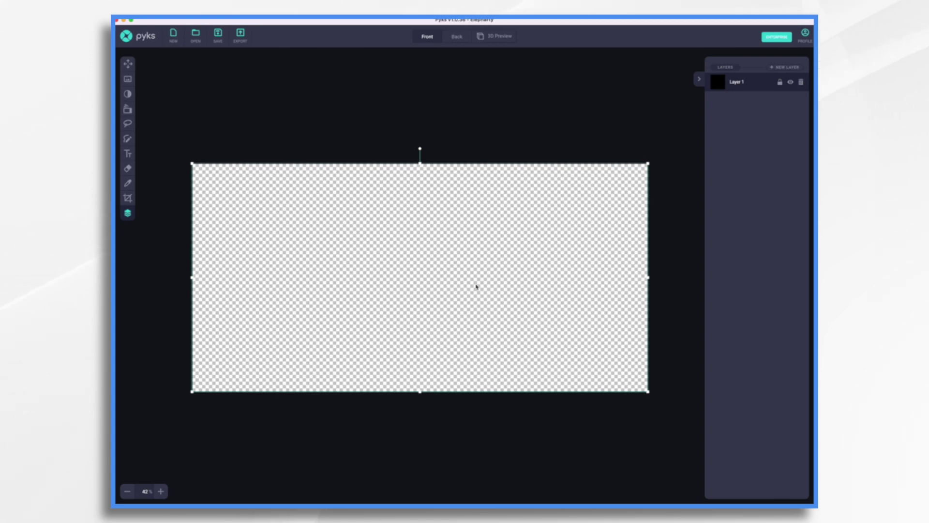
pyautogui.click(129, 80)
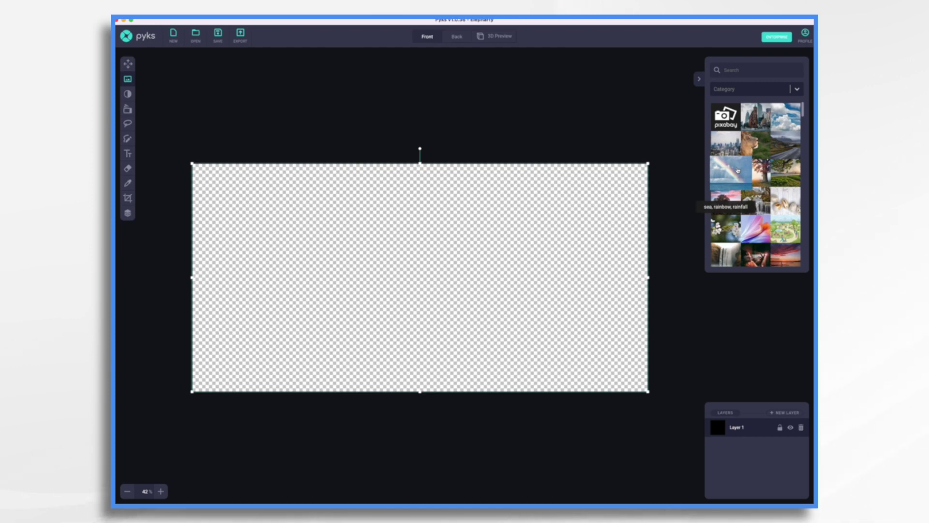
# Place the Pixabay cats-and-flower image, enlarge it over the canvas, centre it horizontally, and preview in 3D.
pyautogui.scroll(-3, 768, 180)
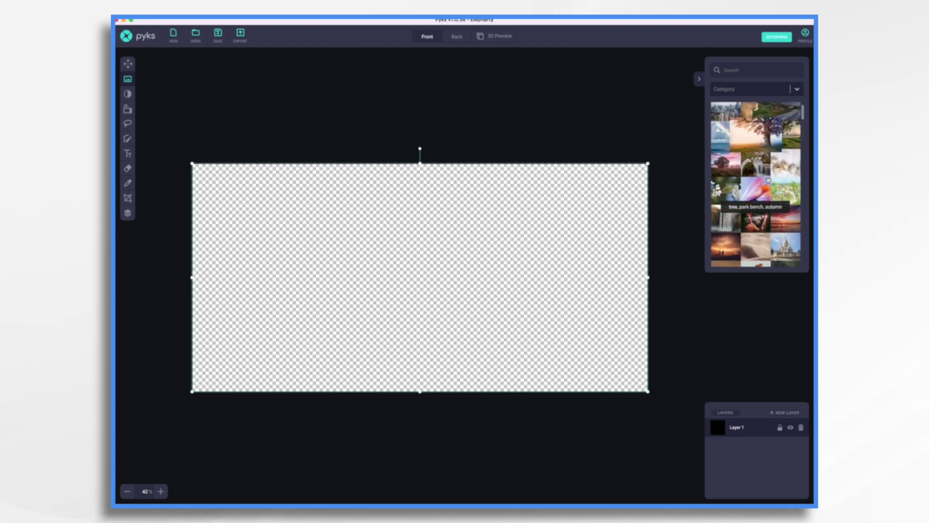
pyautogui.scroll(-2, 768, 180)
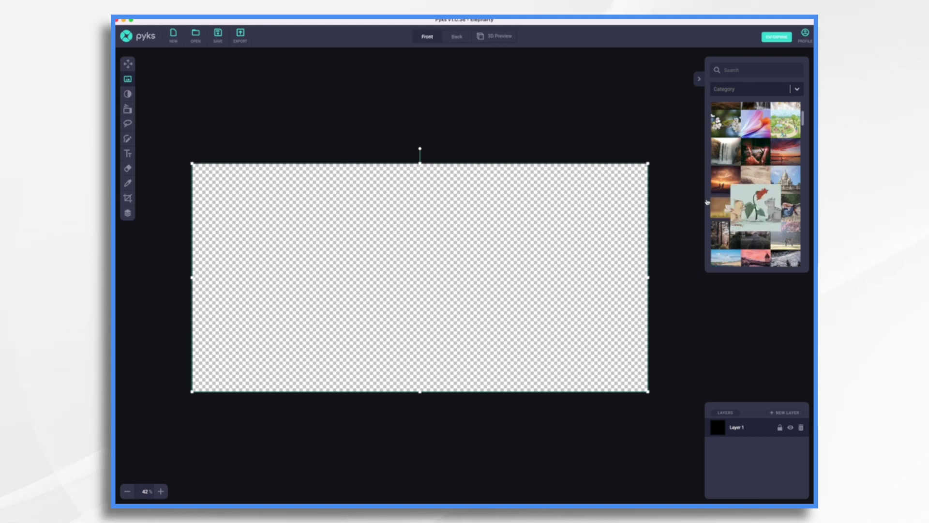
pyautogui.moveTo(755, 207)
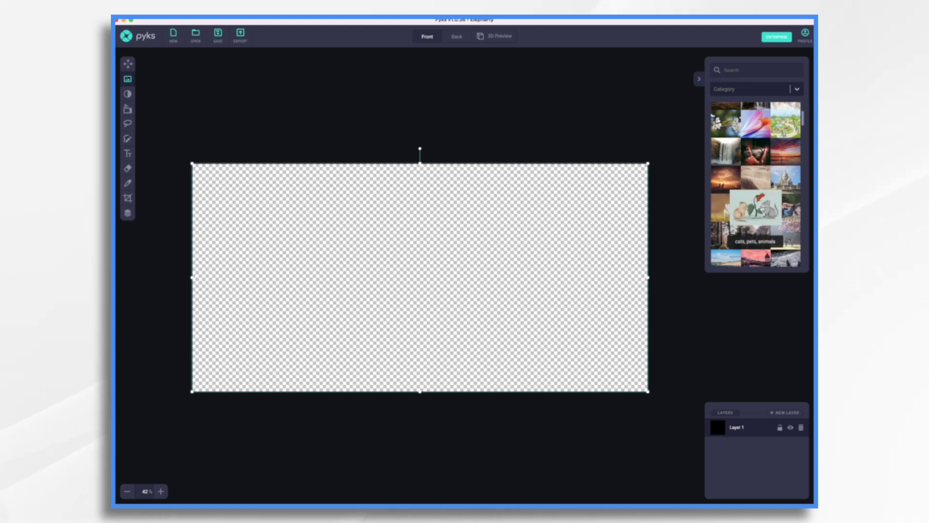
pyautogui.click(755, 207)
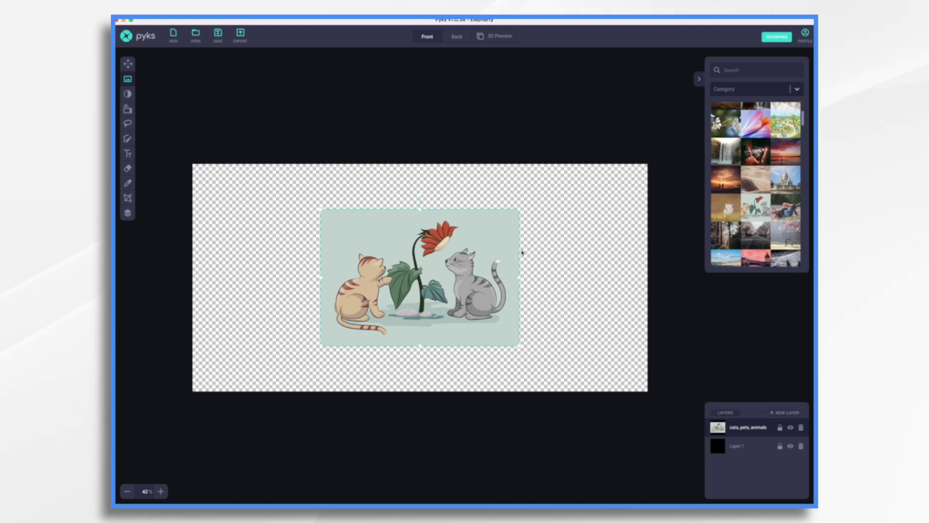
pyautogui.moveTo(389, 270); pyautogui.dragTo(260, 221)
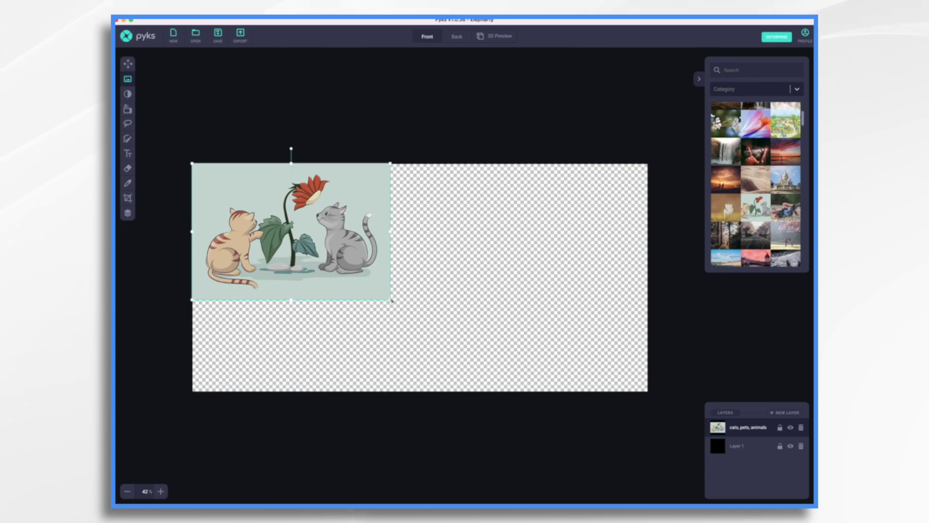
pyautogui.moveTo(391, 300); pyautogui.dragTo(579, 407)
pyautogui.moveTo(388, 258)
pyautogui.mouseDown()
pyautogui.moveTo(449, 258)
pyautogui.moveTo(440, 256)
pyautogui.mouseUp()
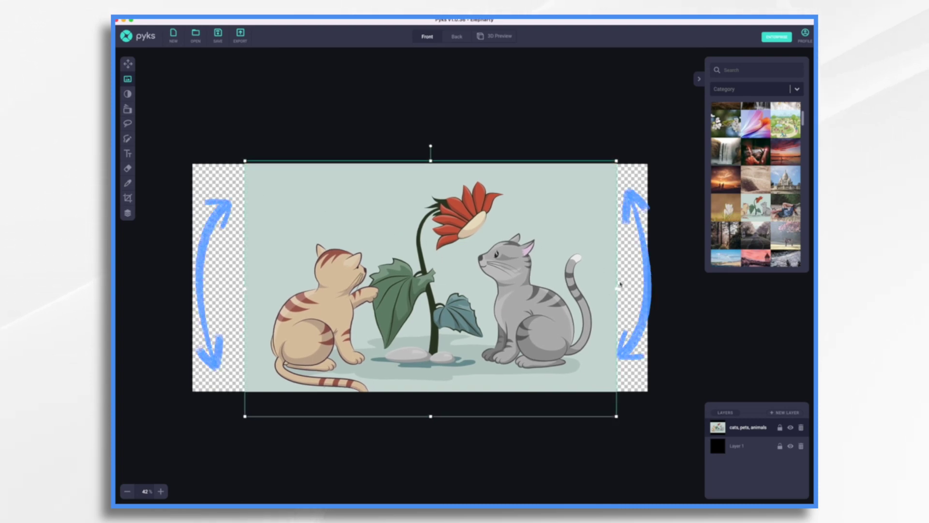
pyautogui.click(499, 37)
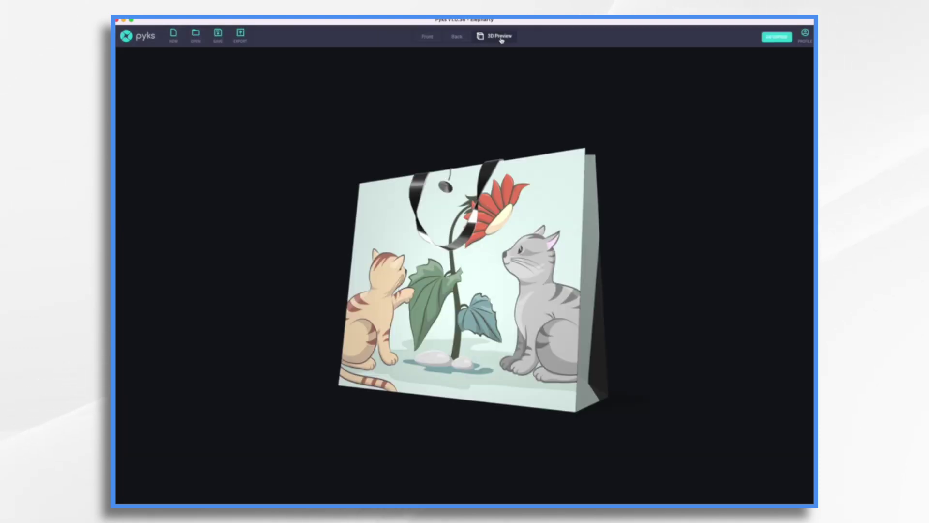
# Inspect the bag's side gusset in 3D, then shift the cats image left and recheck.
pyautogui.moveTo(481, 252); pyautogui.dragTo(570, 251)
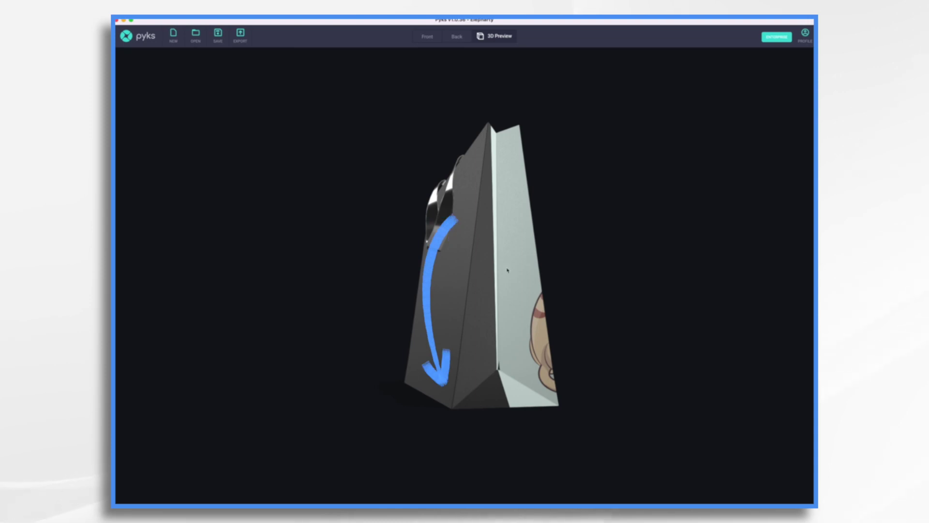
pyautogui.moveTo(503, 268); pyautogui.dragTo(459, 290)
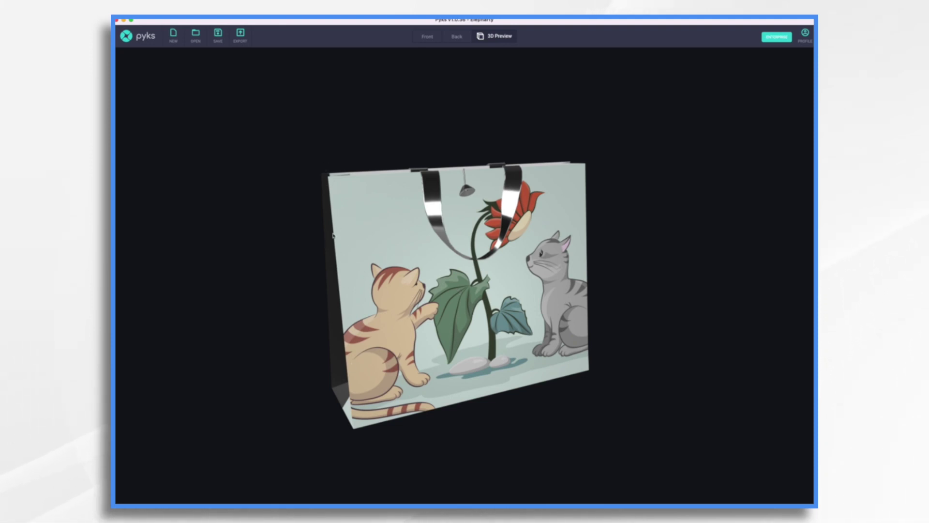
pyautogui.click(427, 38)
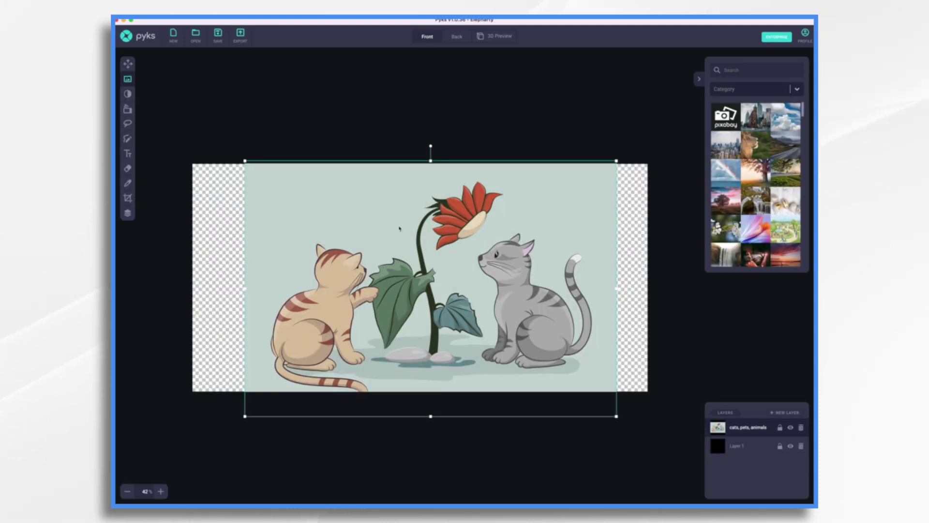
pyautogui.moveTo(340, 255); pyautogui.dragTo(294, 253)
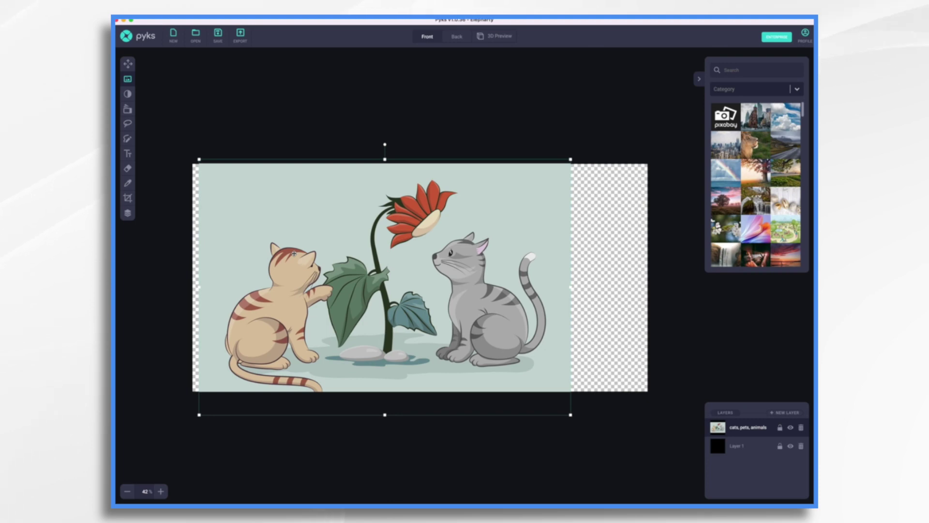
pyautogui.click(501, 38)
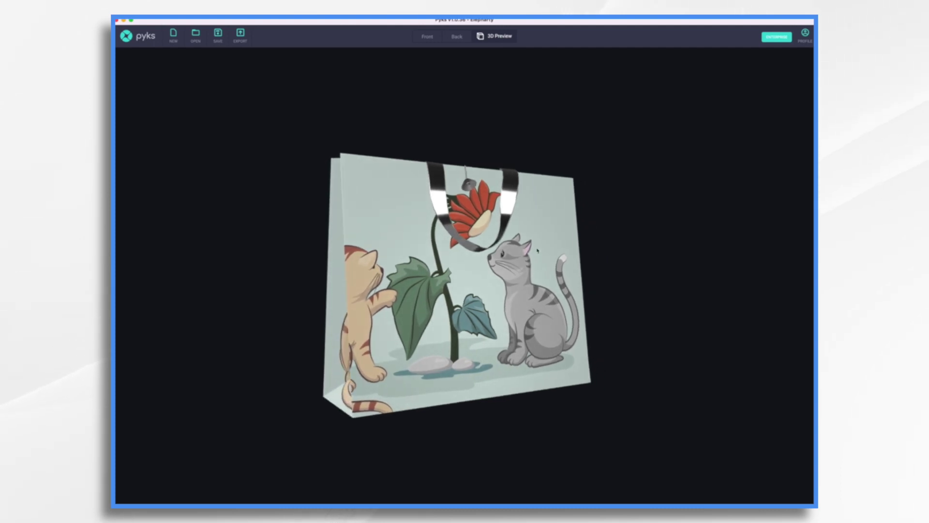
# Nudge the cats image slightly further left and confirm the result on the 3D bag.
pyautogui.click(427, 37)
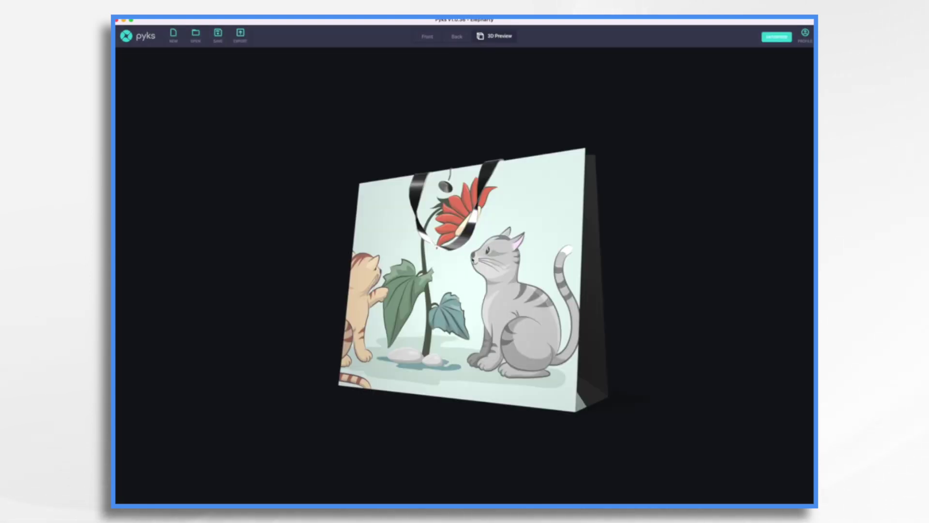
pyautogui.moveTo(472, 264); pyautogui.dragTo(488, 276)
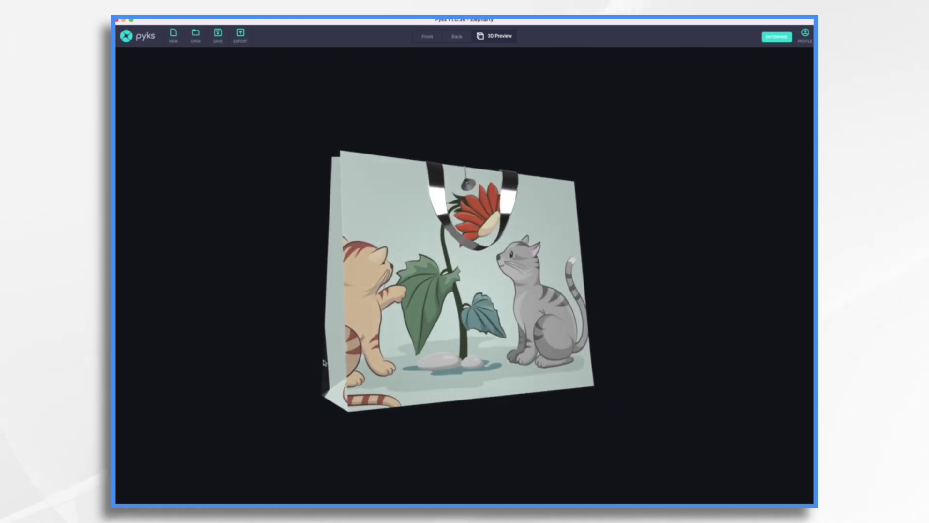
pyautogui.click(428, 37)
pyautogui.moveTo(364, 243); pyautogui.dragTo(358, 243)
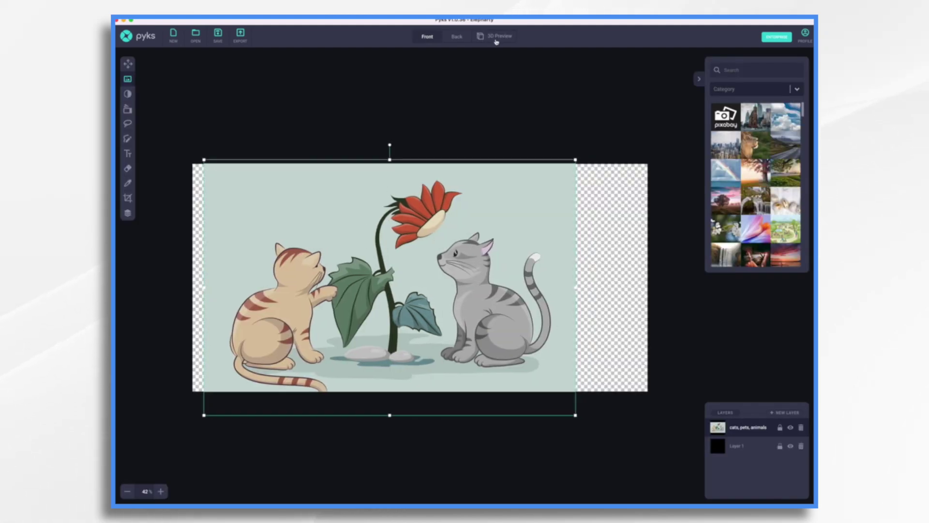
pyautogui.click(496, 39)
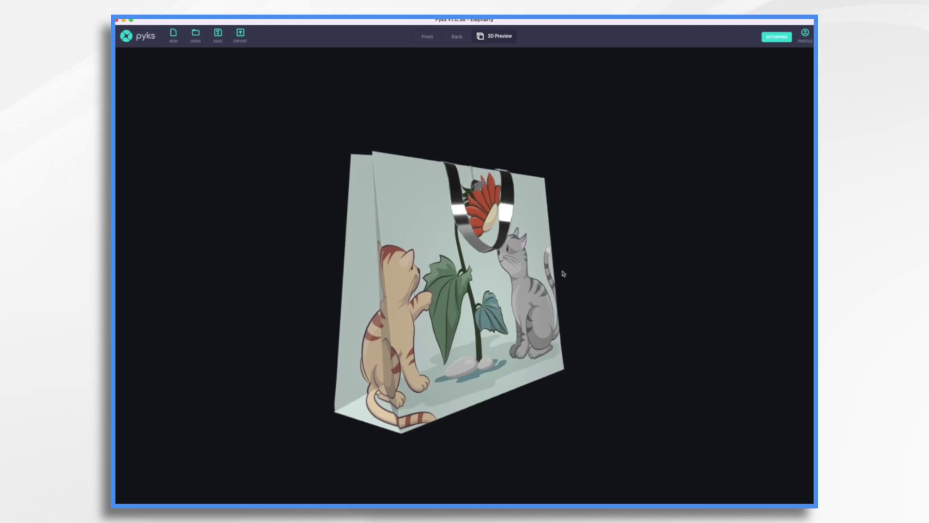
pyautogui.click(427, 38)
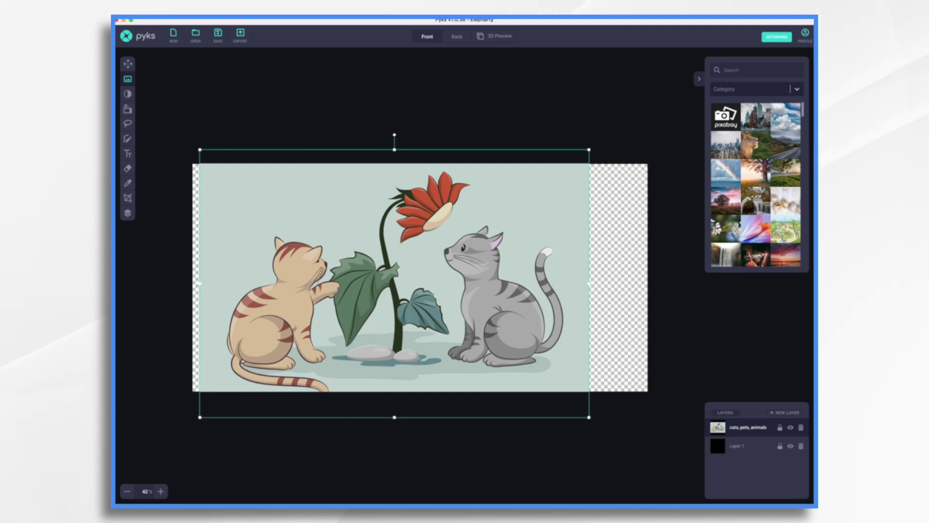
pyautogui.press('super+Tab')
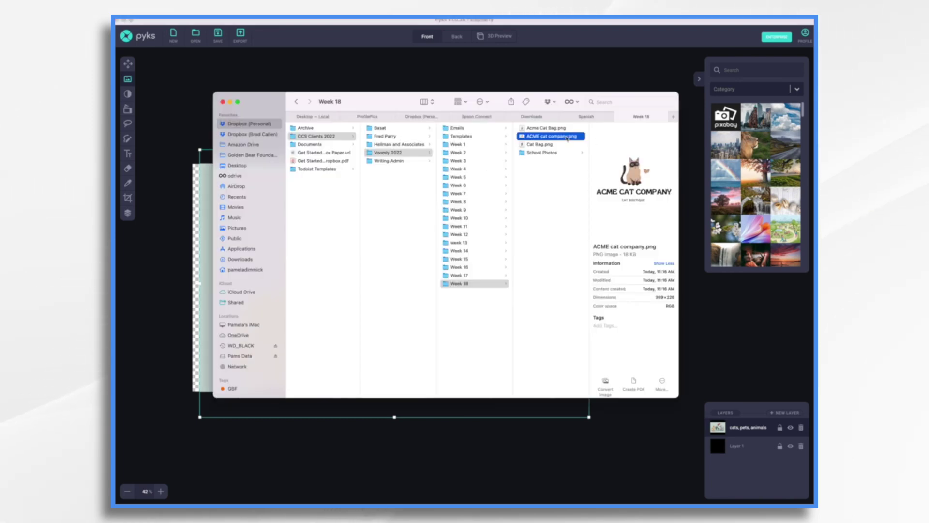
# Drop the ACME cat company logo onto the canvas, enlarge it and position it upper left.
pyautogui.moveTo(565, 138); pyautogui.dragTo(378, 200)
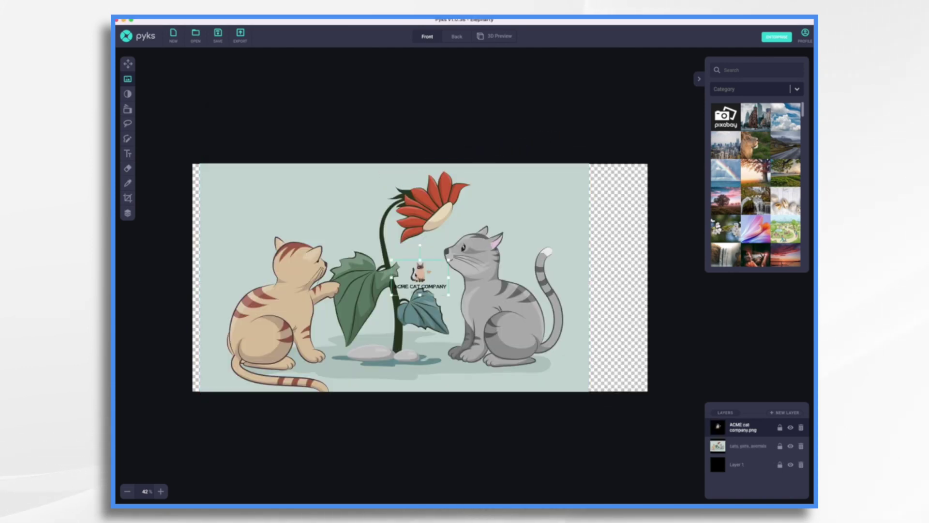
pyautogui.moveTo(420, 279); pyautogui.dragTo(380, 242)
pyautogui.moveTo(340, 210); pyautogui.dragTo(322, 199)
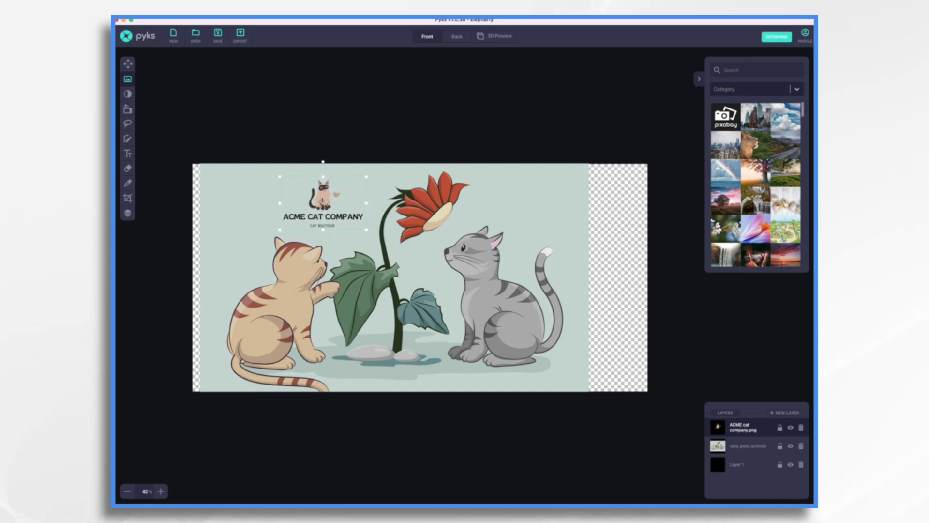
pyautogui.click(498, 37)
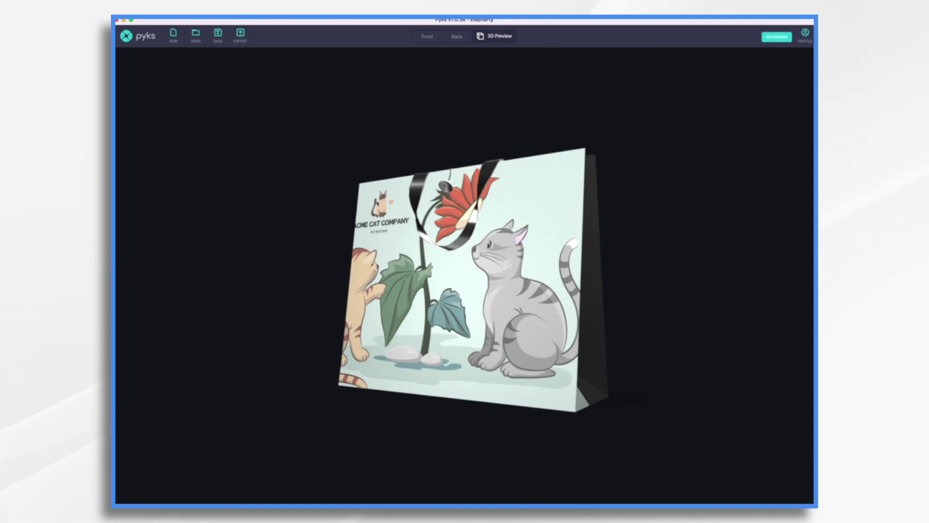
# Nudge the logo slightly right and rotate the finished bag in 3D preview.
pyautogui.click(427, 37)
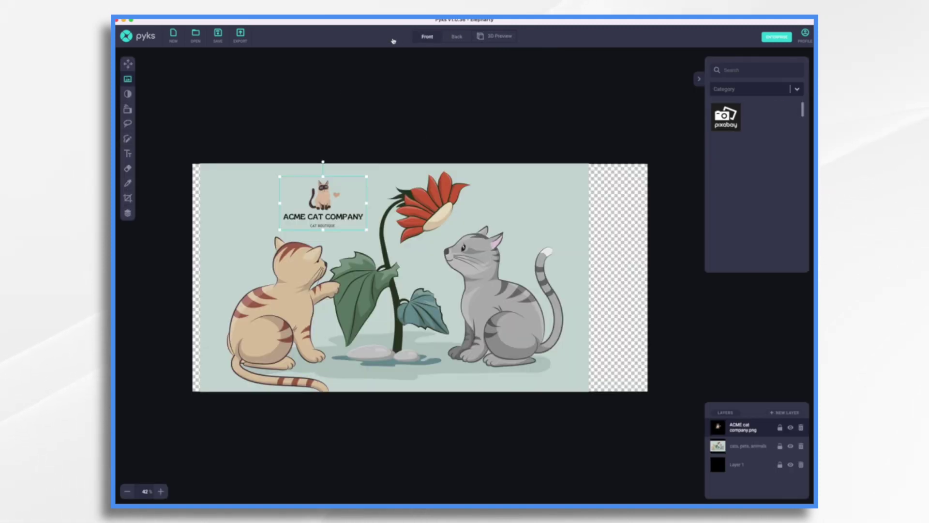
pyautogui.moveTo(320, 202); pyautogui.dragTo(331, 203)
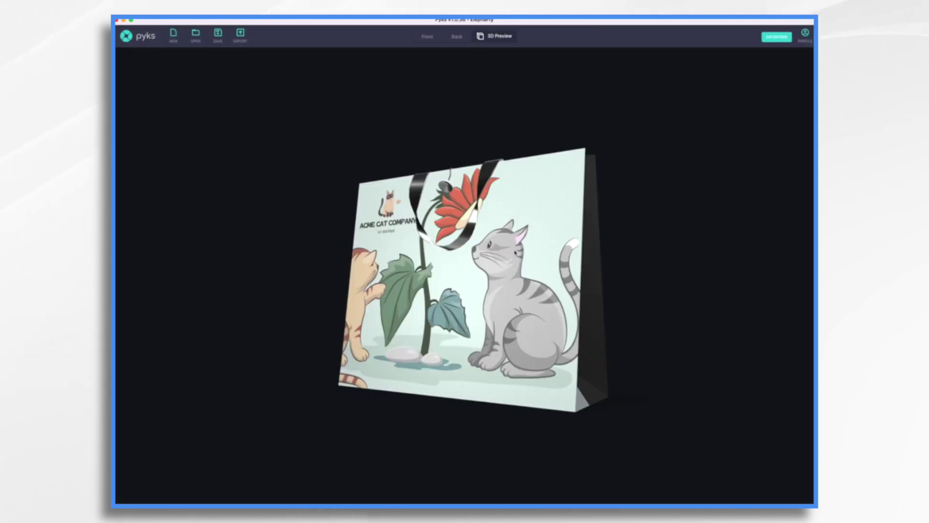
pyautogui.moveTo(511, 260); pyautogui.dragTo(443, 238)
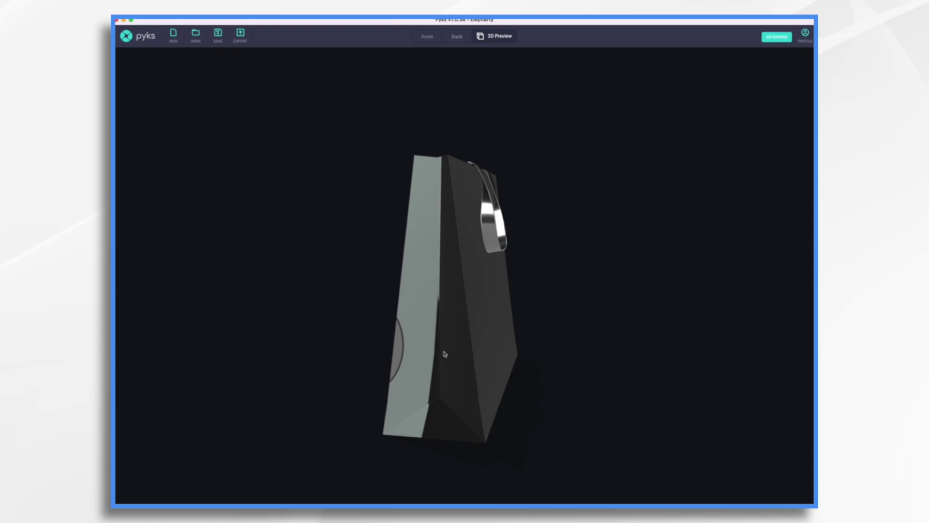
pyautogui.moveTo(475, 311); pyautogui.dragTo(578, 316)
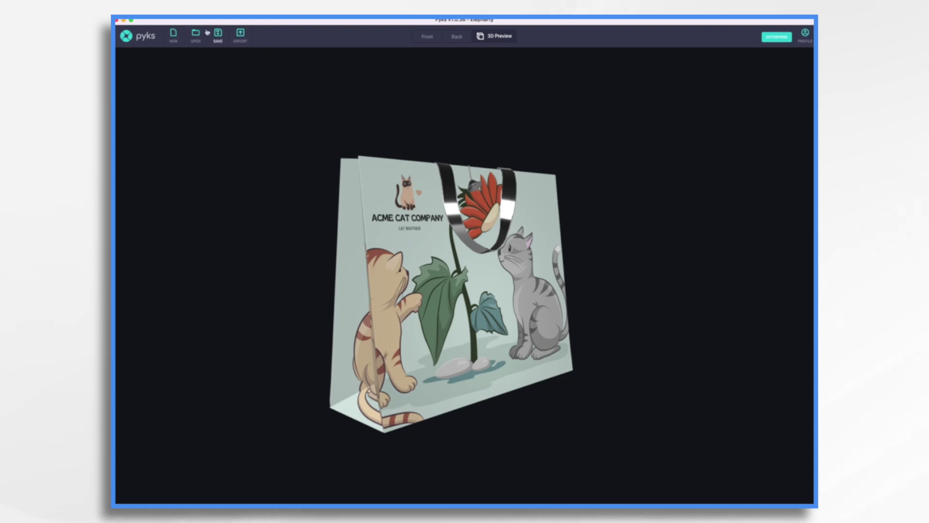
# Export the bag view as Cat bag 3.png into Week 18, then select it in Finder.
pyautogui.click(240, 35)
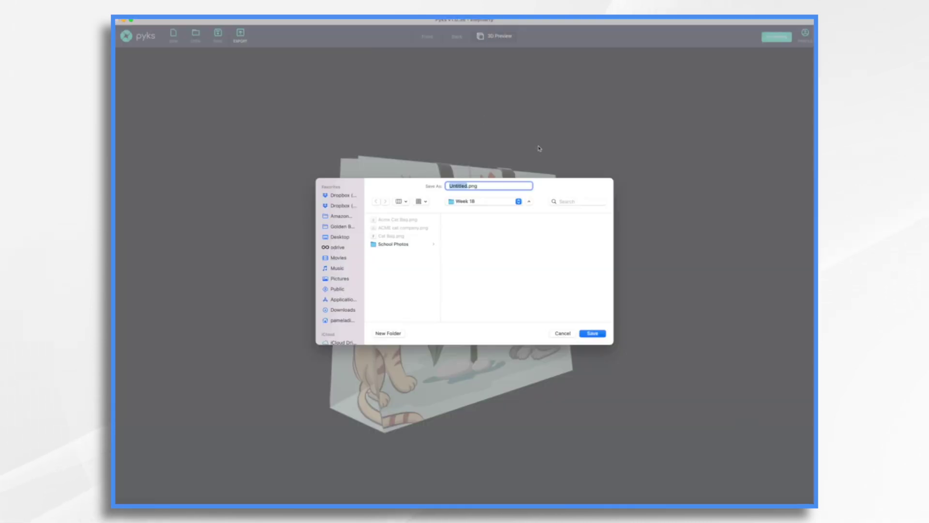
pyautogui.write('Cat bag 3')
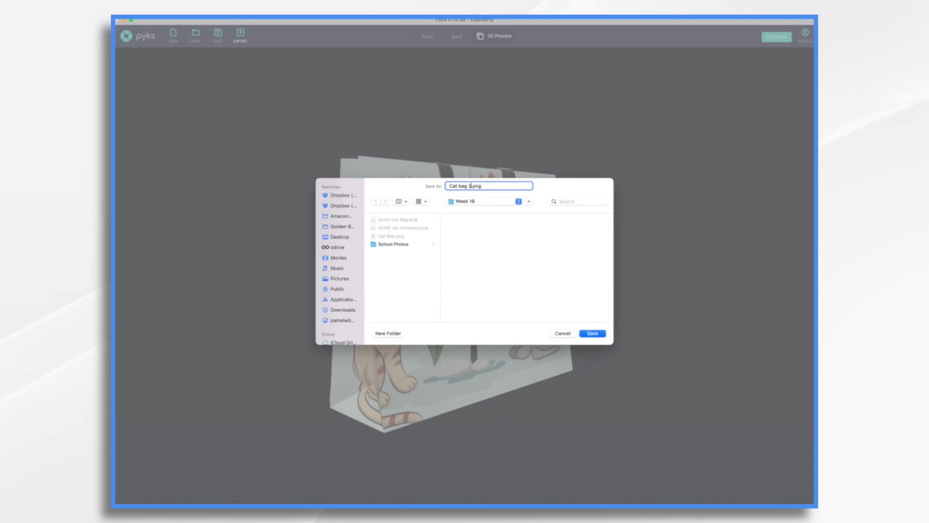
pyautogui.click(593, 334)
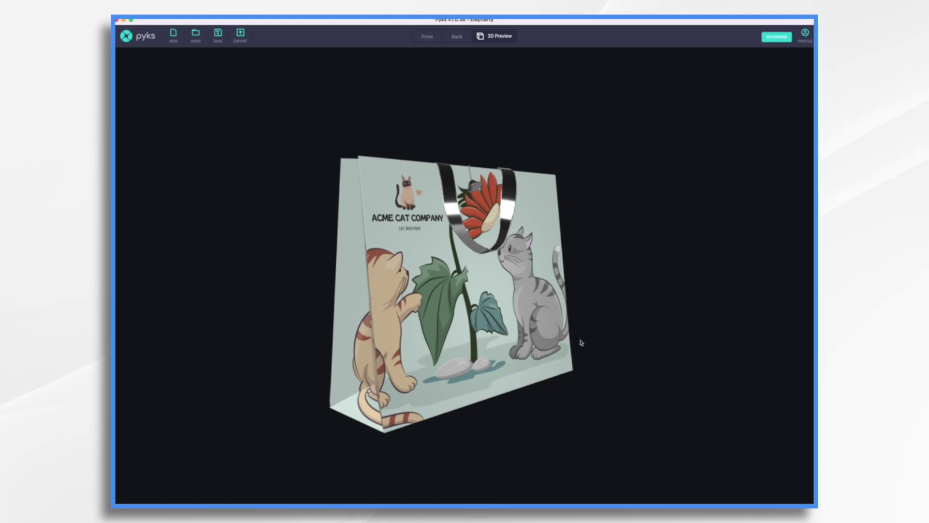
pyautogui.press('super+Tab')
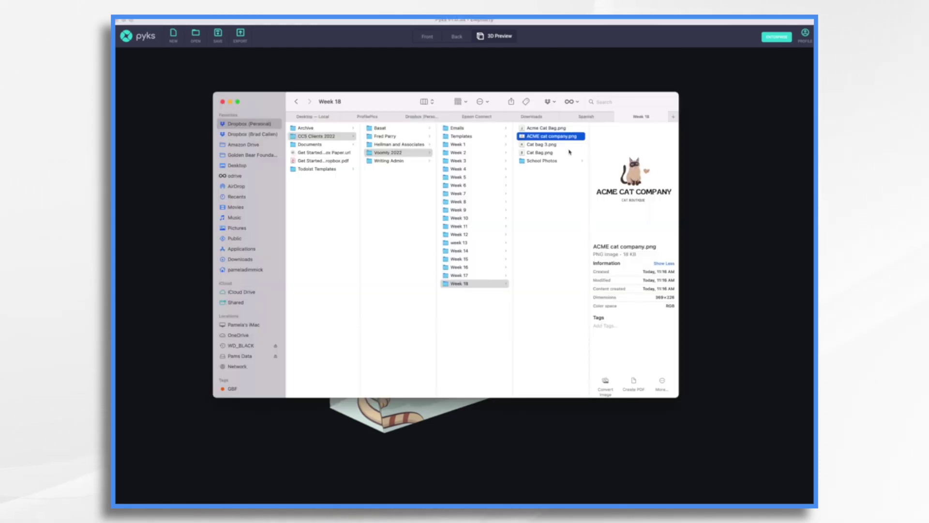
pyautogui.click(543, 145)
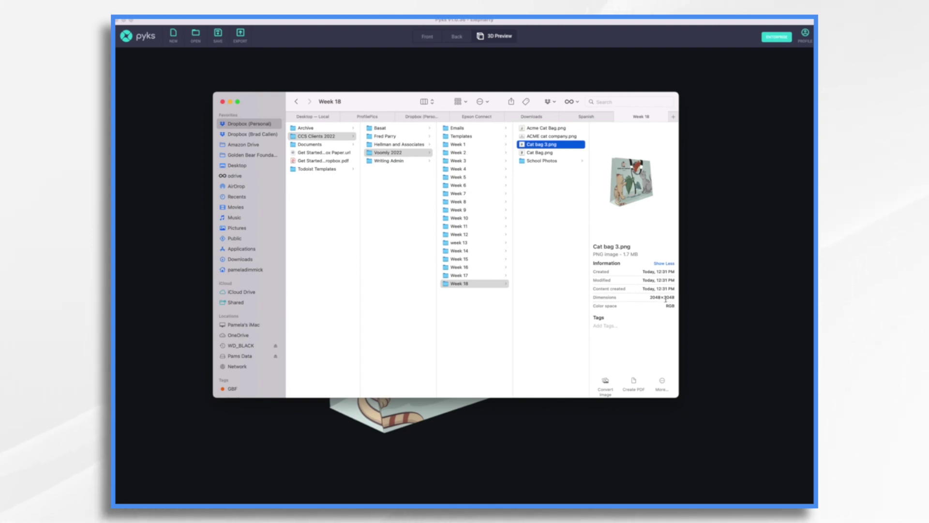
# Open Cat bag 3.png in Preview using Open With.
pyautogui.rightClick(557, 145)
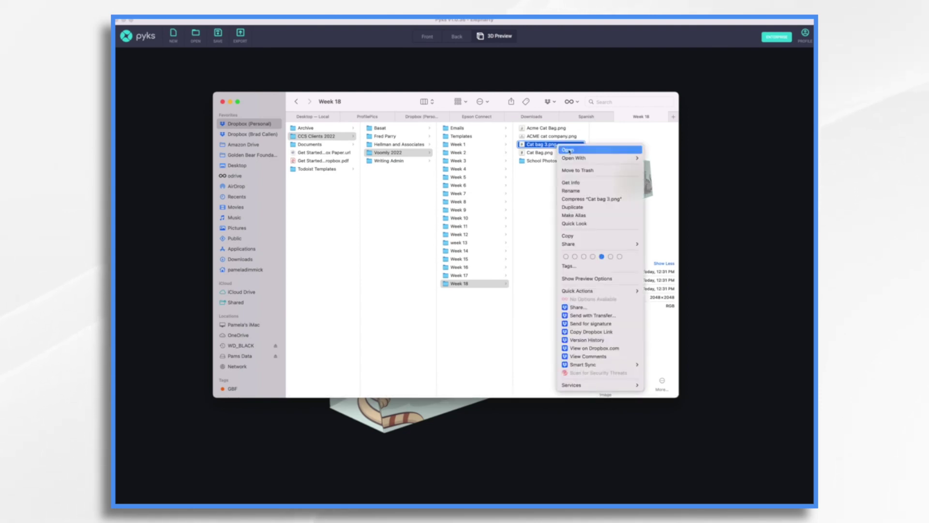
pyautogui.moveTo(610, 158)
pyautogui.click(669, 161)
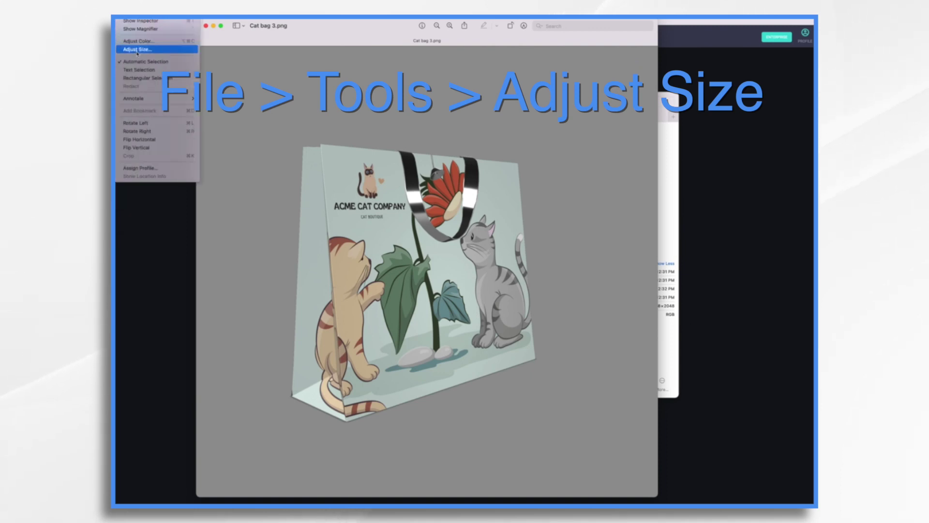
# Resize Cat bag 3.png to 1080 × 1080 pixels, then close the image window.
pyautogui.click(137, 50)
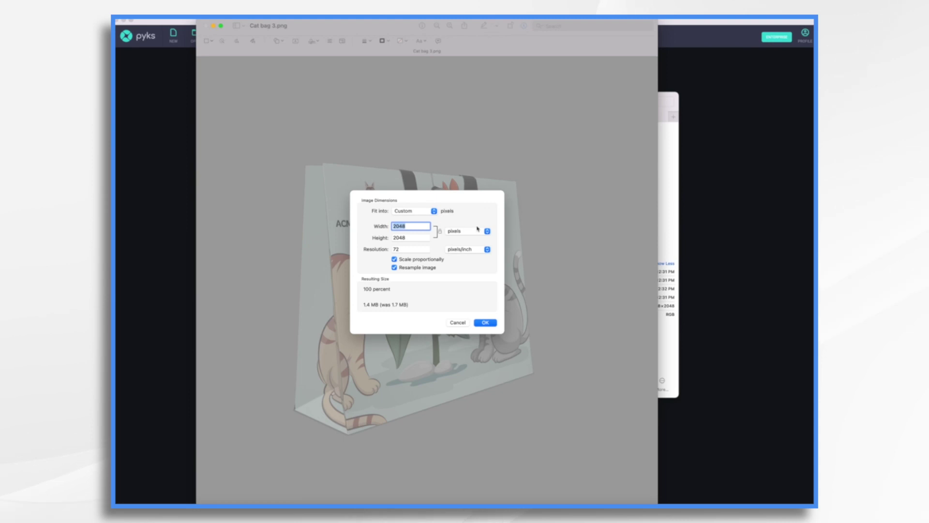
pyautogui.write('1080')
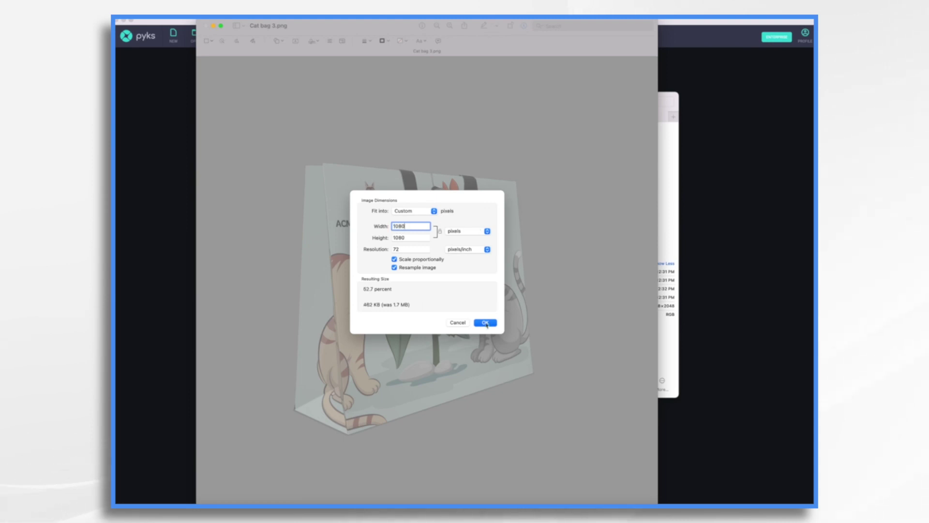
pyautogui.click(486, 323)
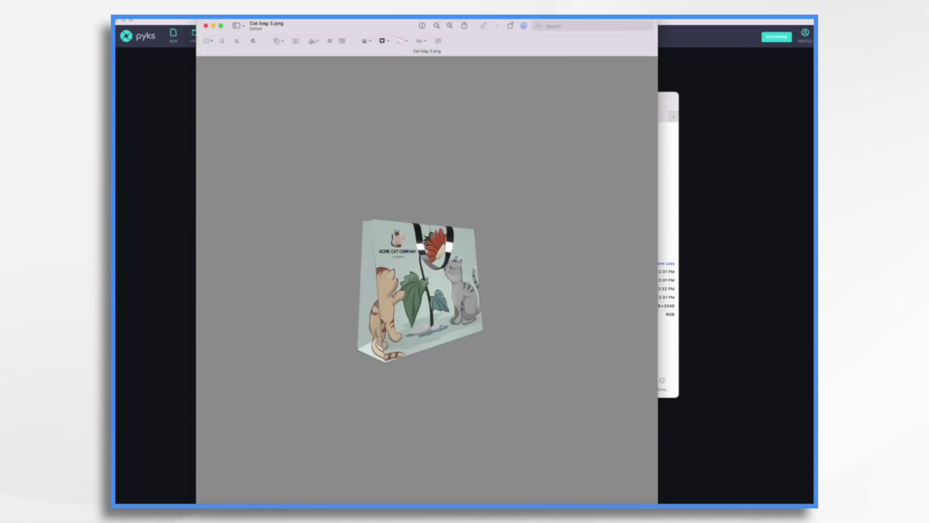
pyautogui.click(206, 26)
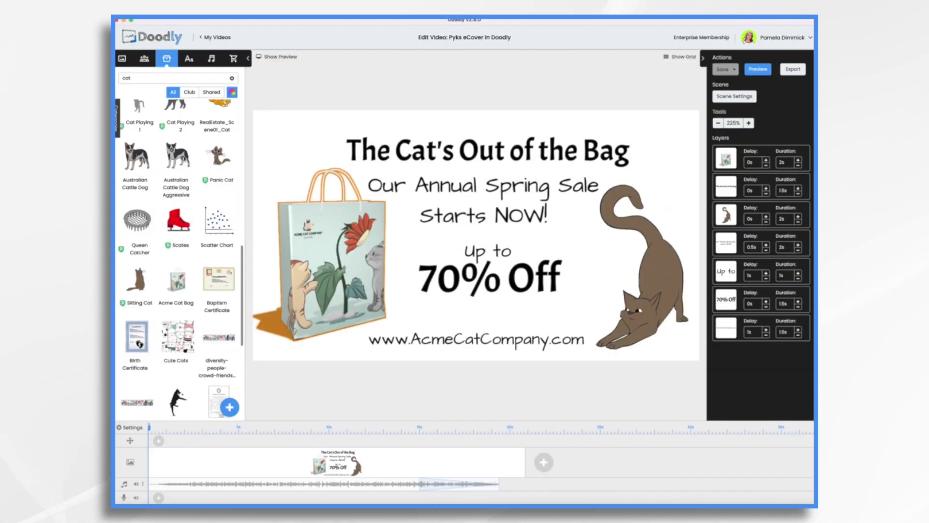
# Delete the old shopping-bag image from the sale scene.
pyautogui.click(309, 266)
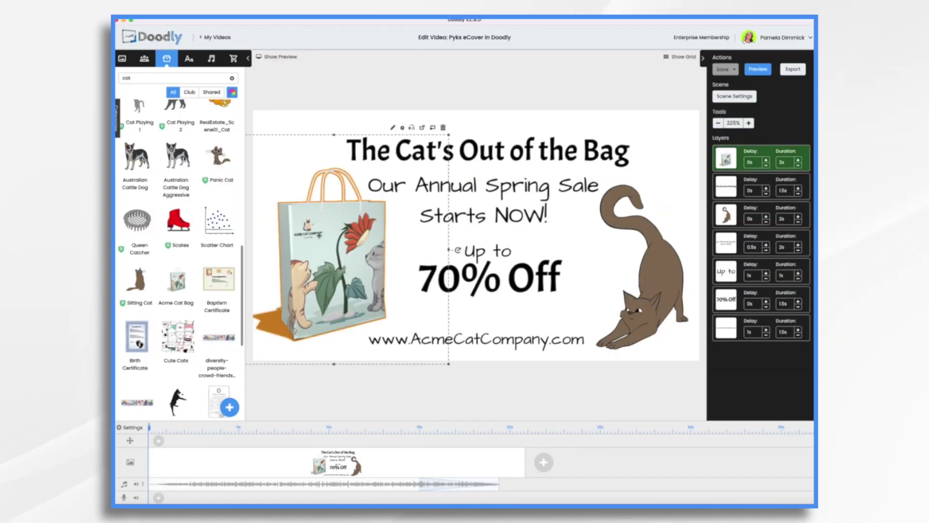
pyautogui.click(443, 128)
pyautogui.click(446, 282)
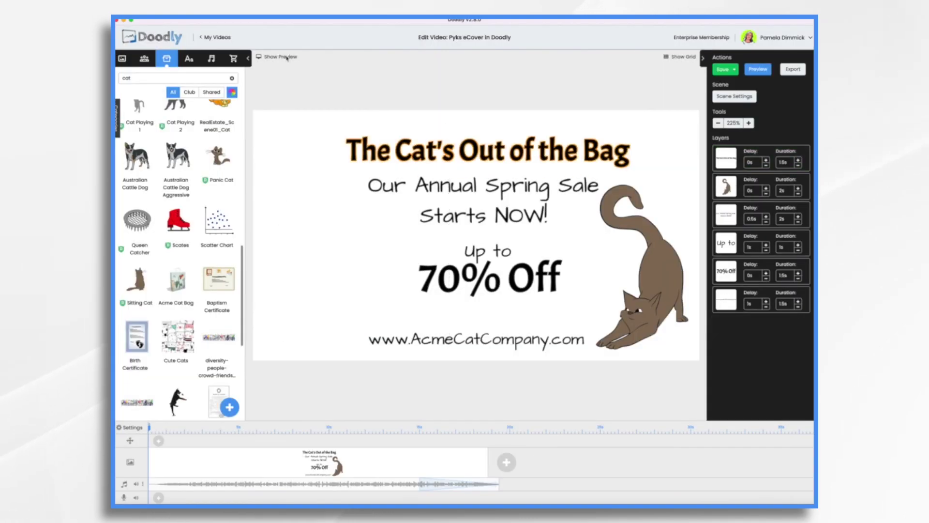
# Add Cat bag 3.png as a new prop, enlarge it, and open its asset settings.
pyautogui.click(230, 408)
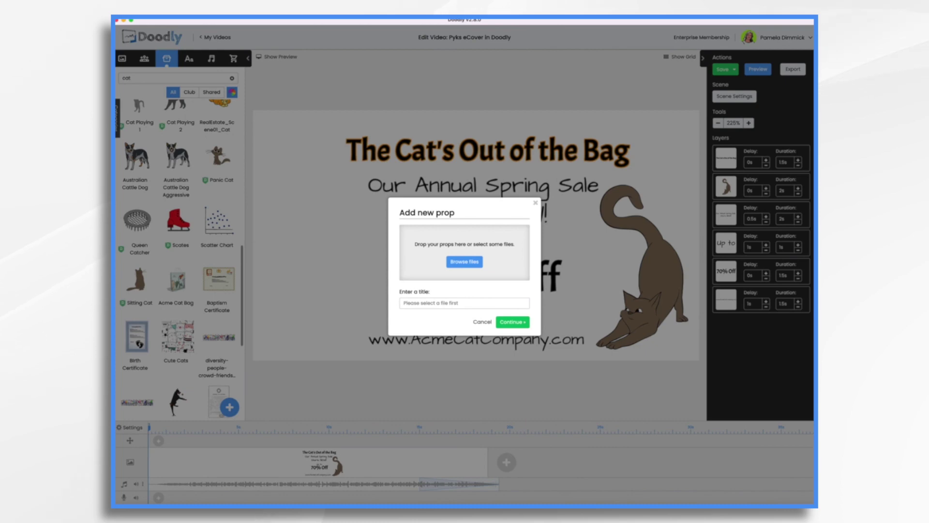
pyautogui.click(474, 262)
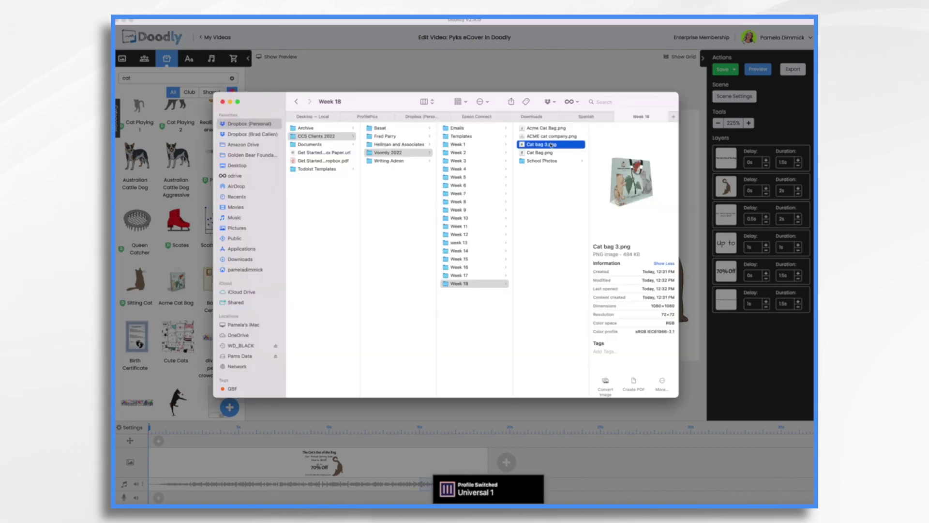
pyautogui.moveTo(551, 145); pyautogui.dragTo(315, 270)
pyautogui.click(512, 333)
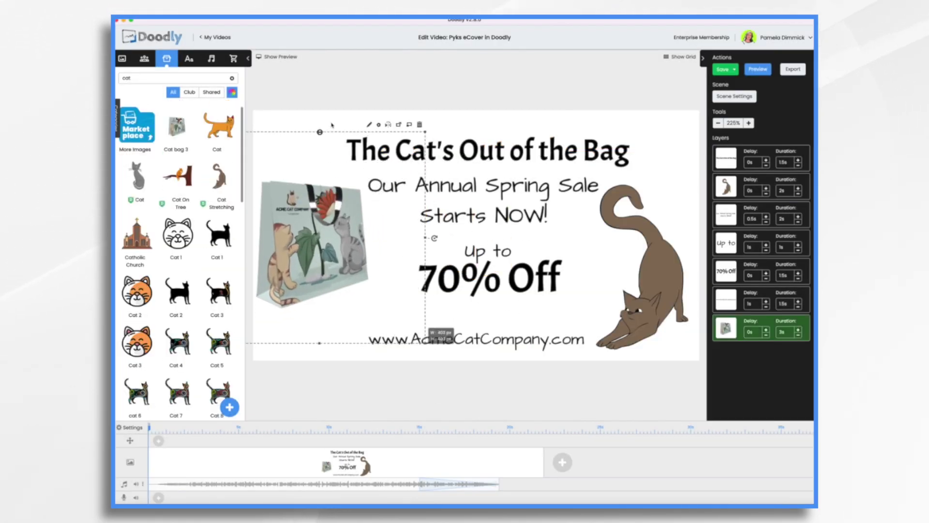
pyautogui.moveTo(425, 343); pyautogui.dragTo(472, 394)
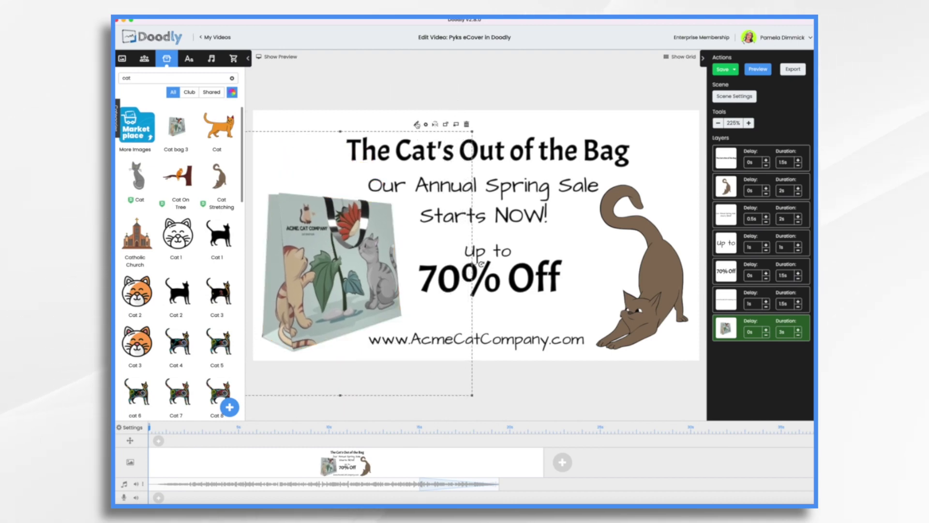
pyautogui.click(416, 124)
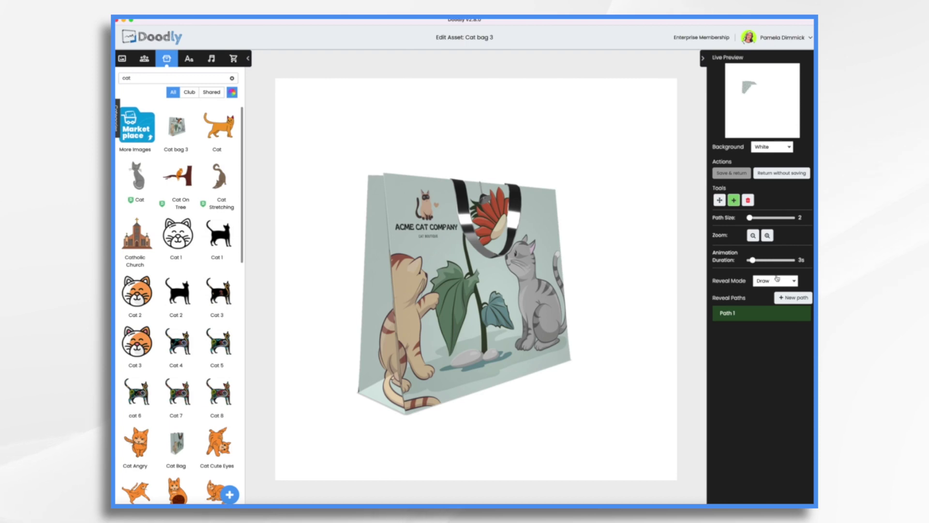
# Set the cat bag's reveal mode to Fade and save back to the scene.
pyautogui.click(776, 283)
pyautogui.click(766, 290)
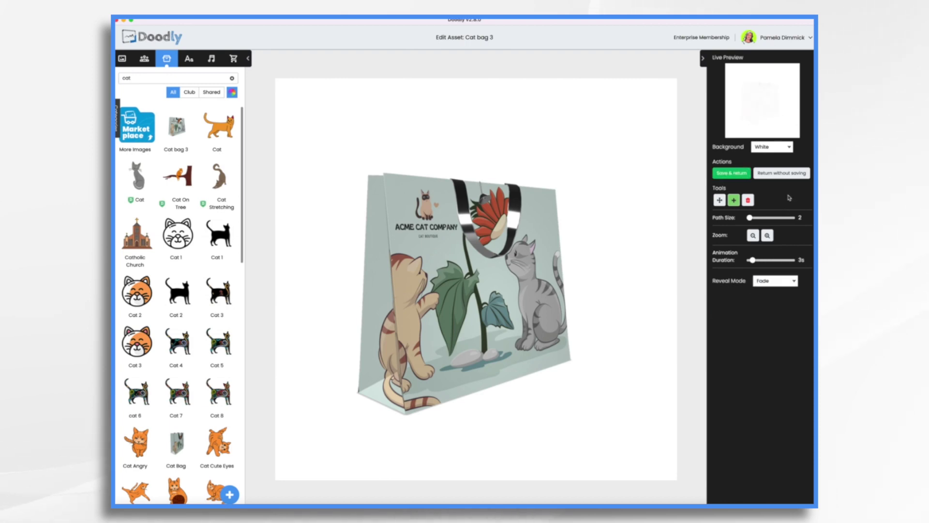
pyautogui.click(738, 173)
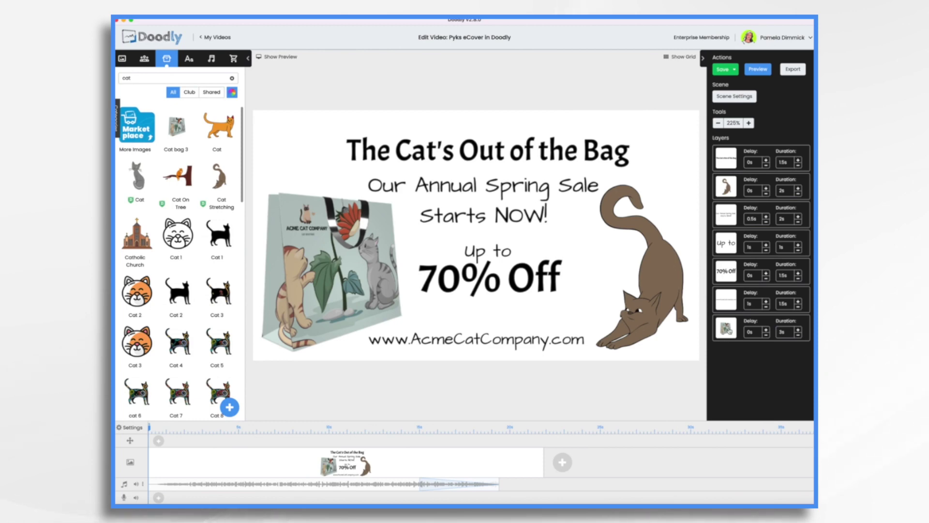
# Move the bag layer to second place, cut its duration to 1s, and preview the scene.
pyautogui.moveTo(730, 330); pyautogui.dragTo(732, 179)
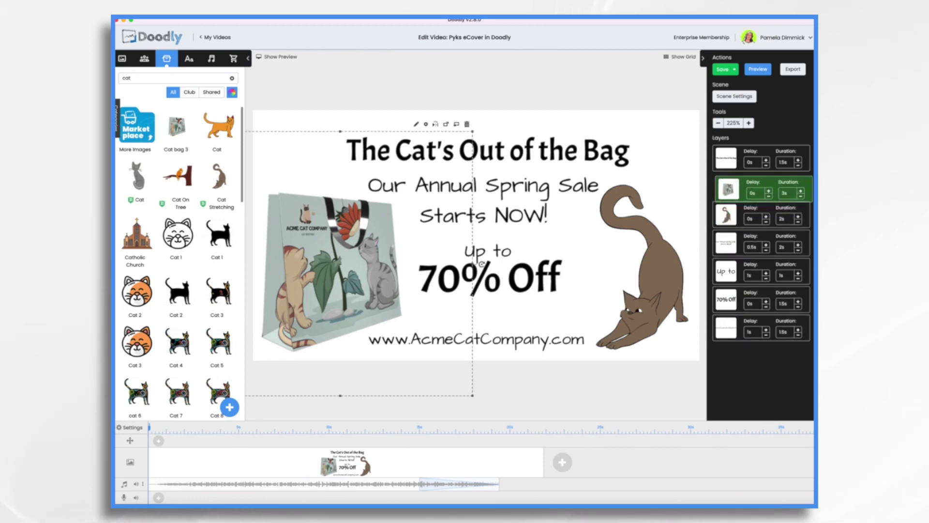
pyautogui.click(798, 193)
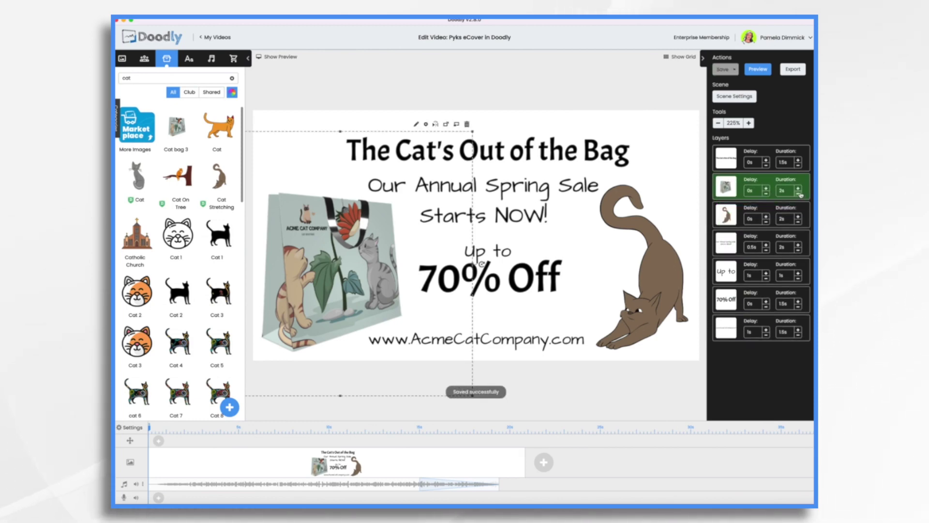
pyautogui.click(799, 194)
pyautogui.click(799, 194)
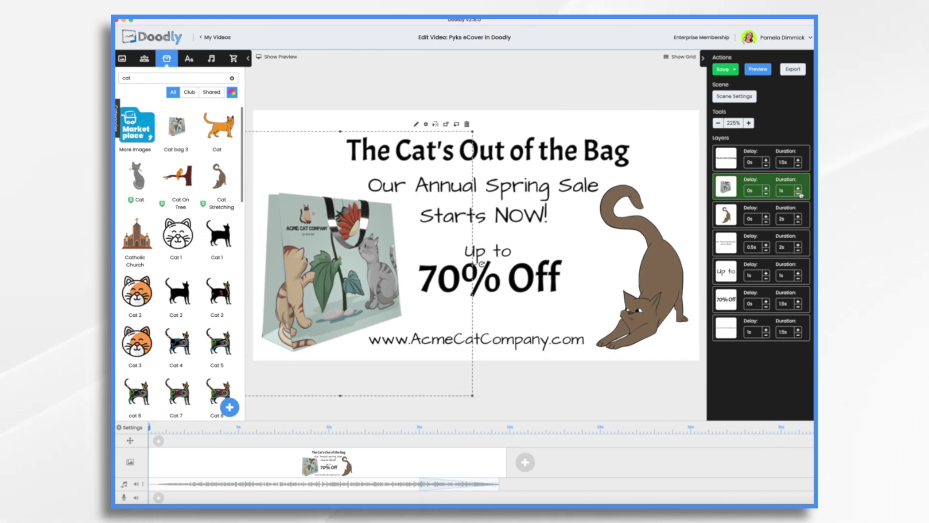
pyautogui.click(758, 69)
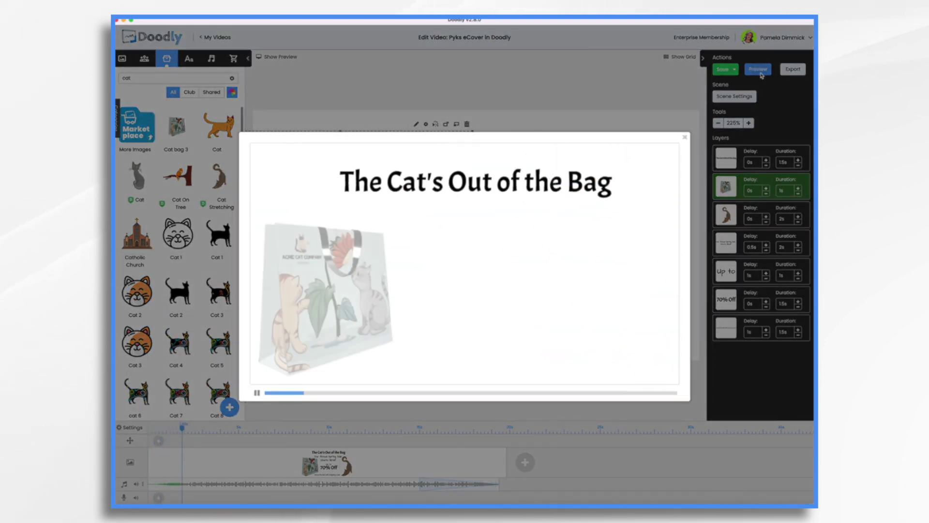